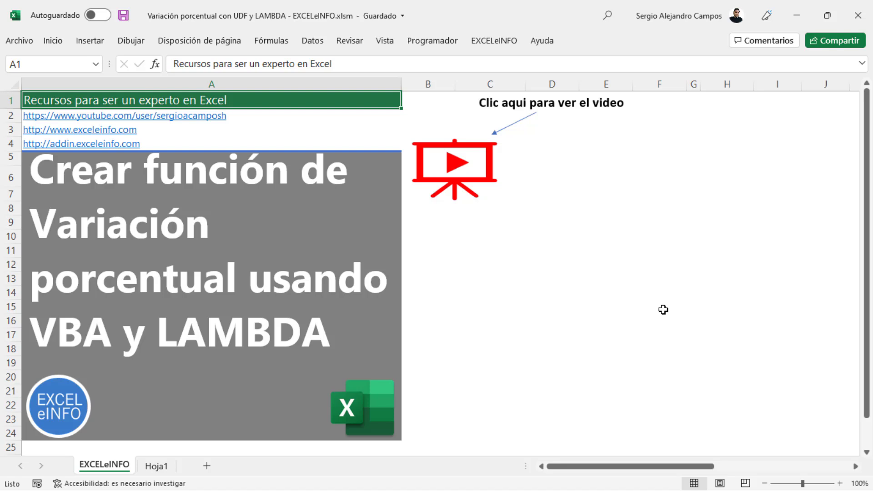
Move from the EXCELeINFO sheet to the Hoja1 sheet with Ctrl+PageDown
key(ctrl+Page_Down)
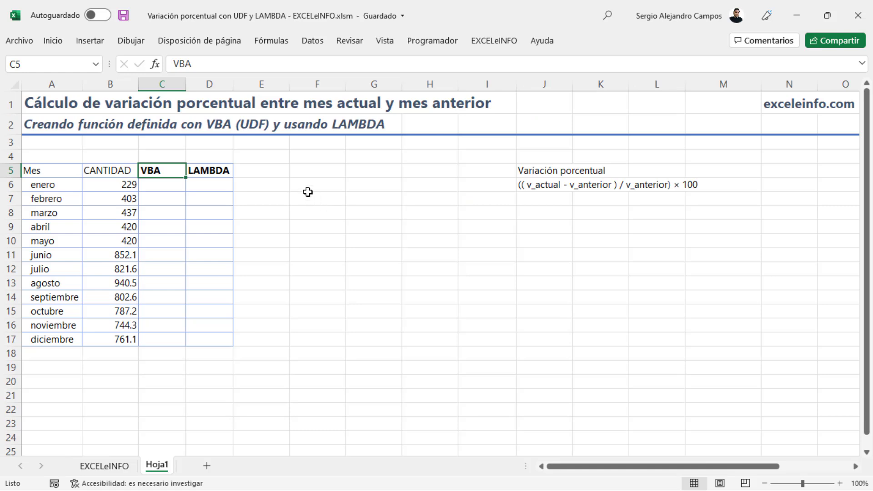
click(546, 187)
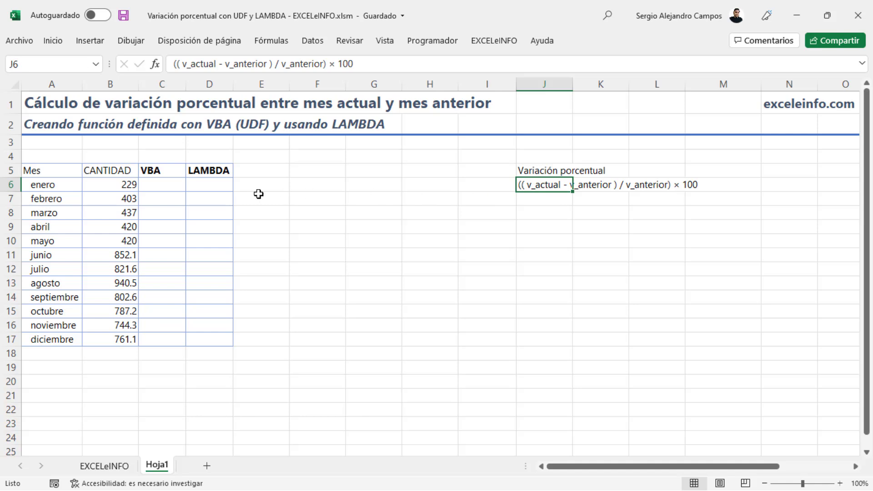
click(107, 201)
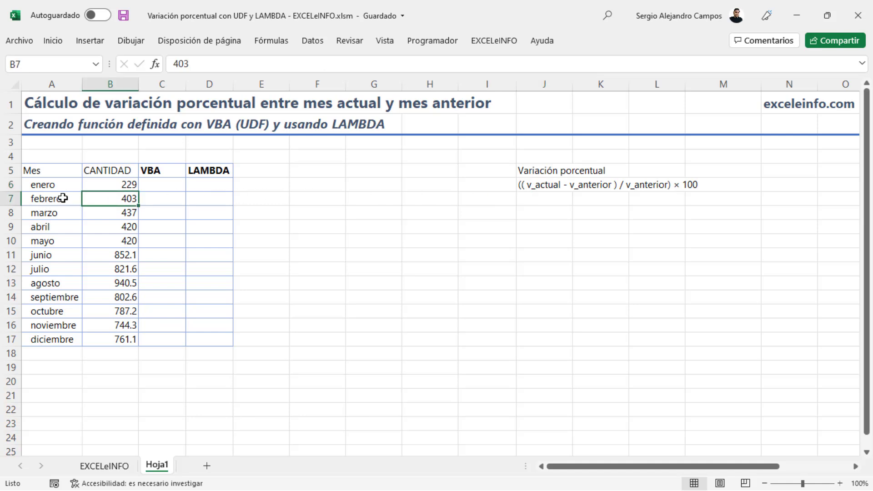
mouse_move(64, 197)
mouse_down()
mouse_move(93, 198)
mouse_move(74, 184)
mouse_up()
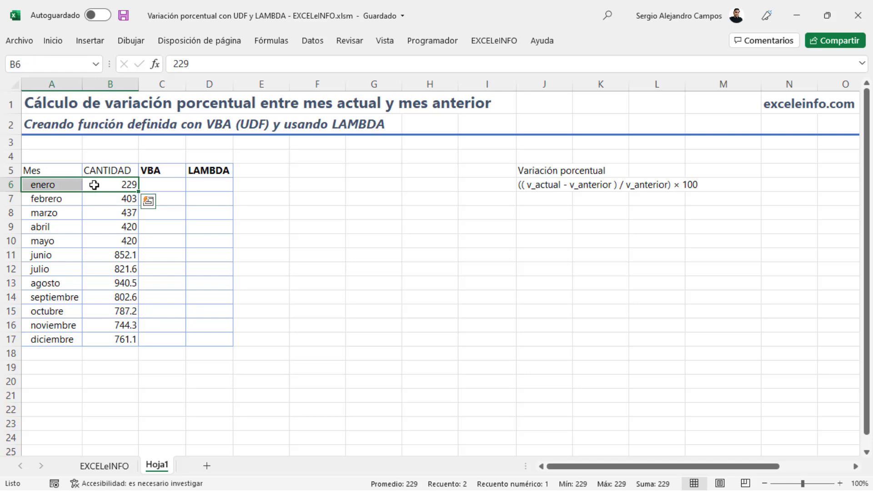
click(94, 184)
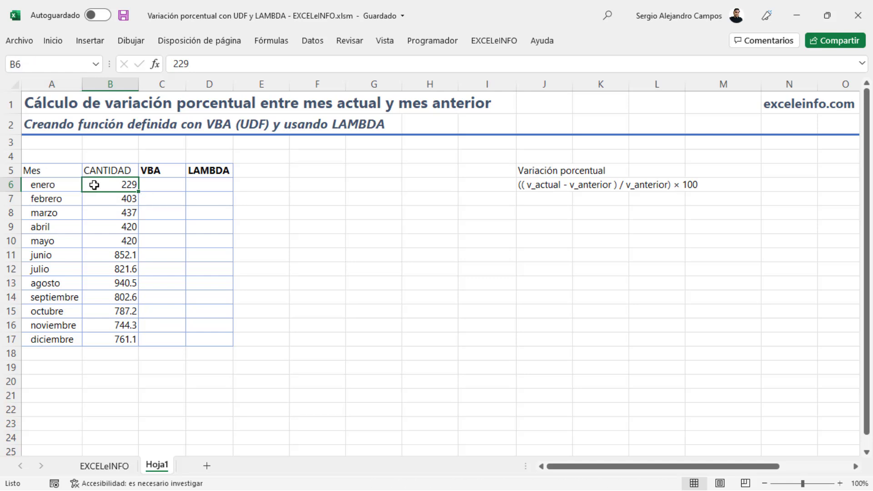
click(164, 186)
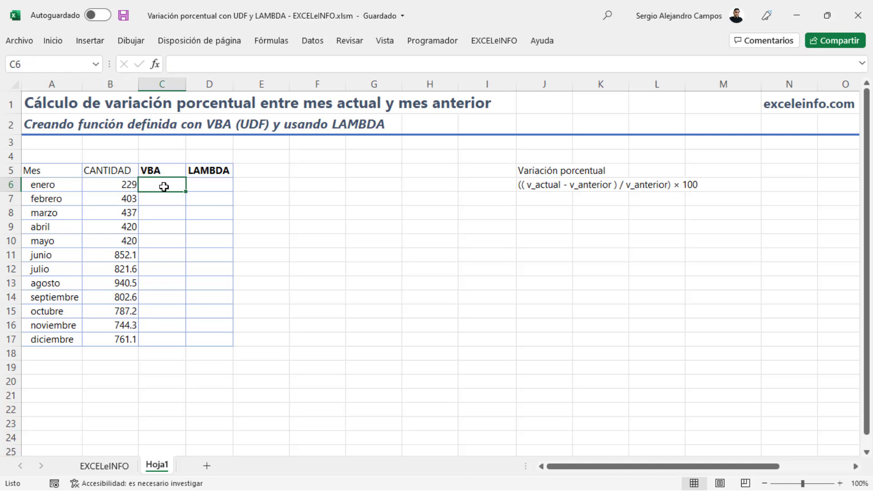
click(227, 188)
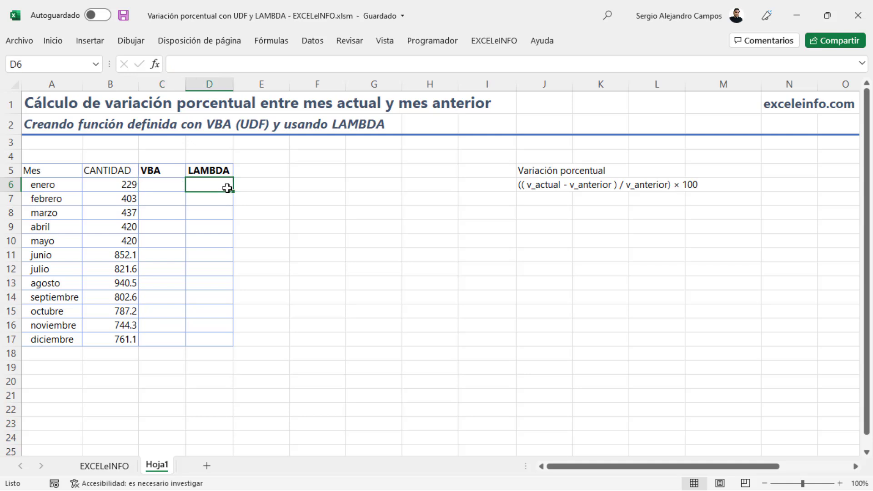
click(168, 192)
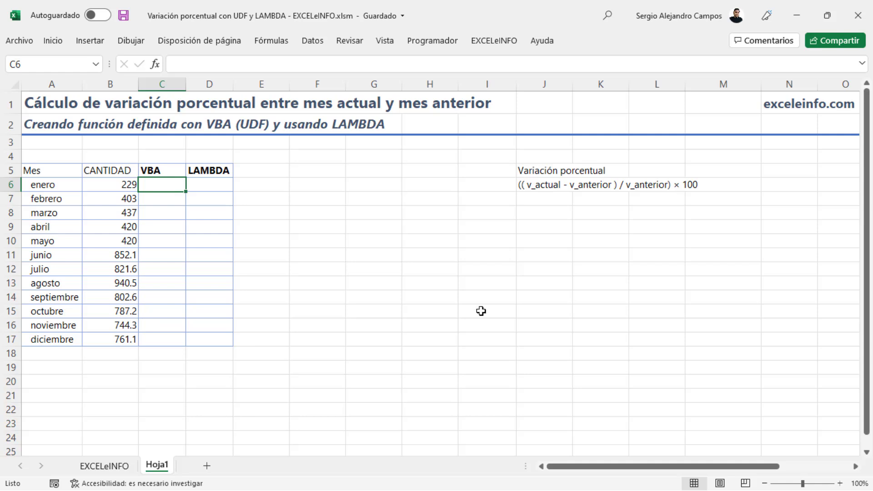
text(=)
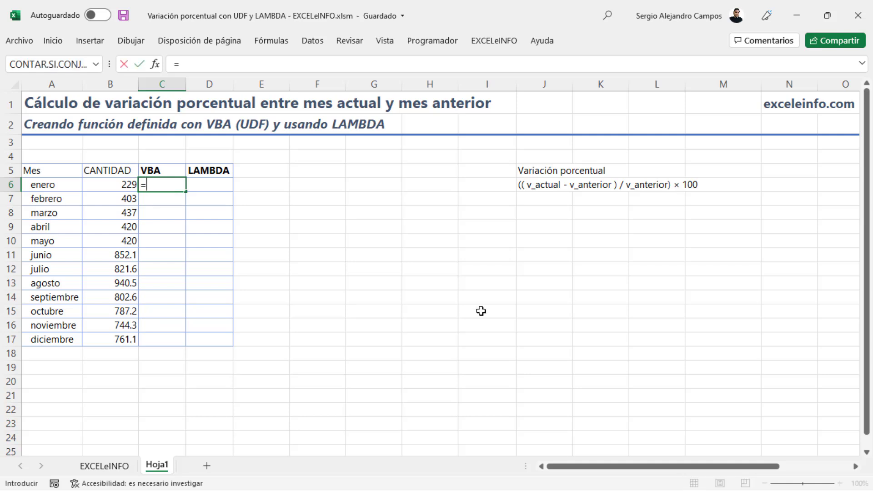
text(Va)
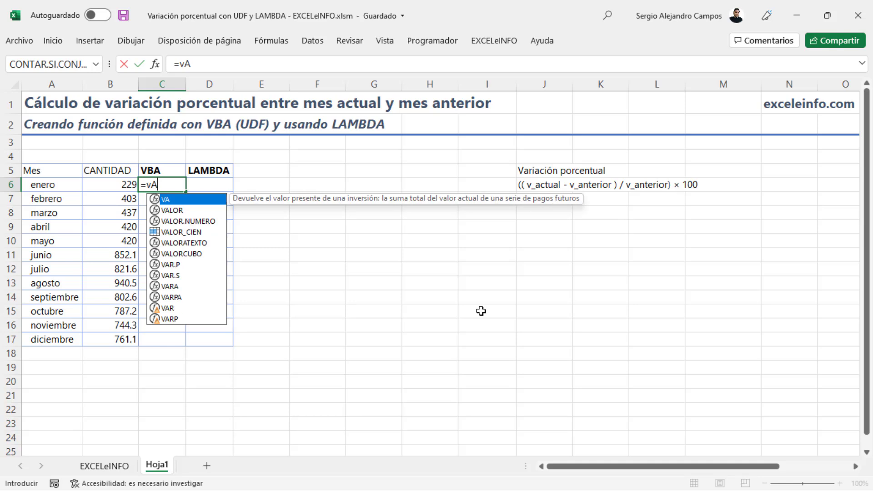
key(BackSpace)
text(ari)
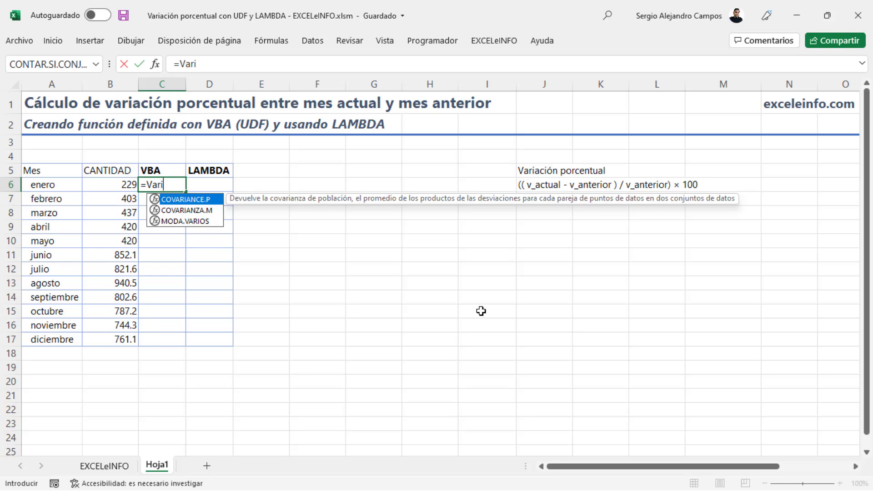
key(Escape)
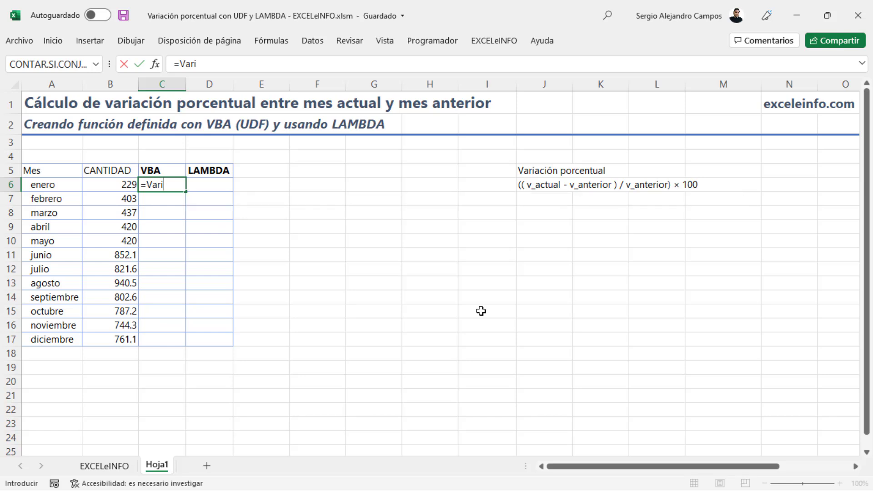
key(Escape)
click(167, 171)
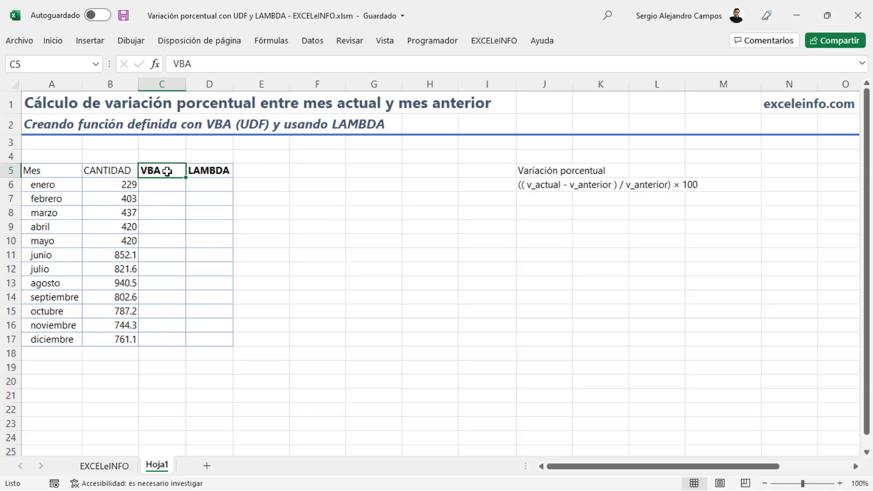
click(171, 184)
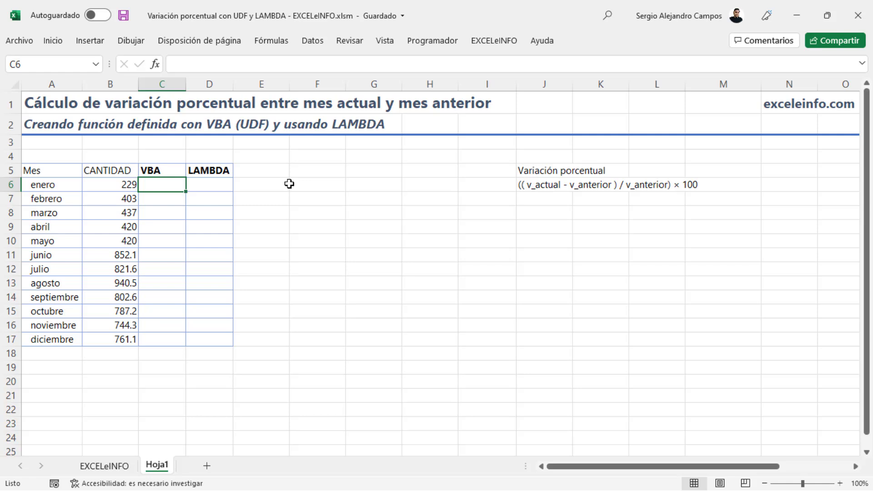
click(160, 169)
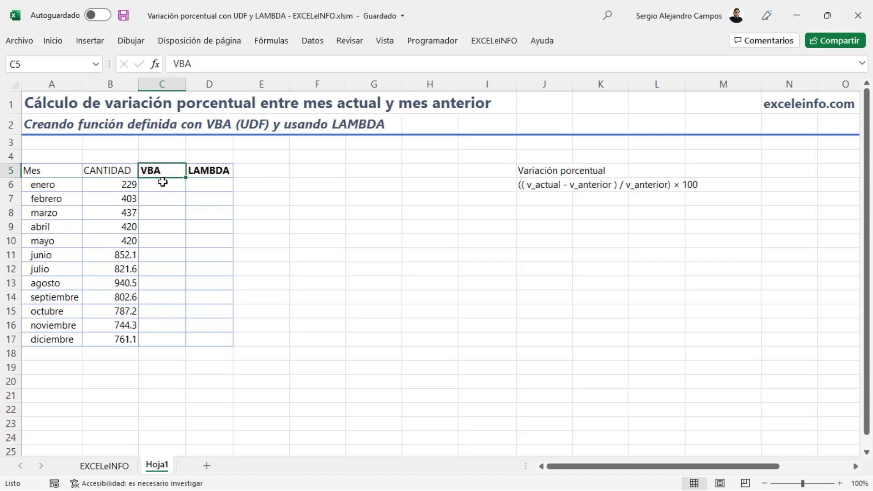
click(162, 182)
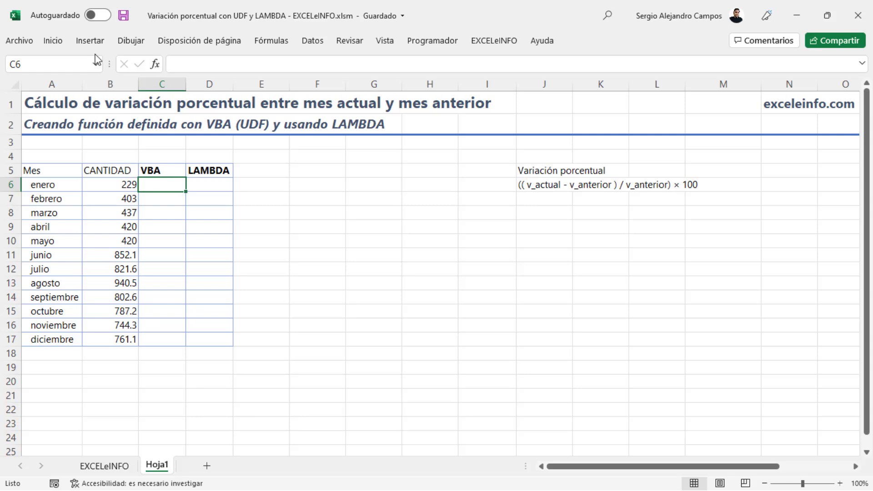
click(25, 39)
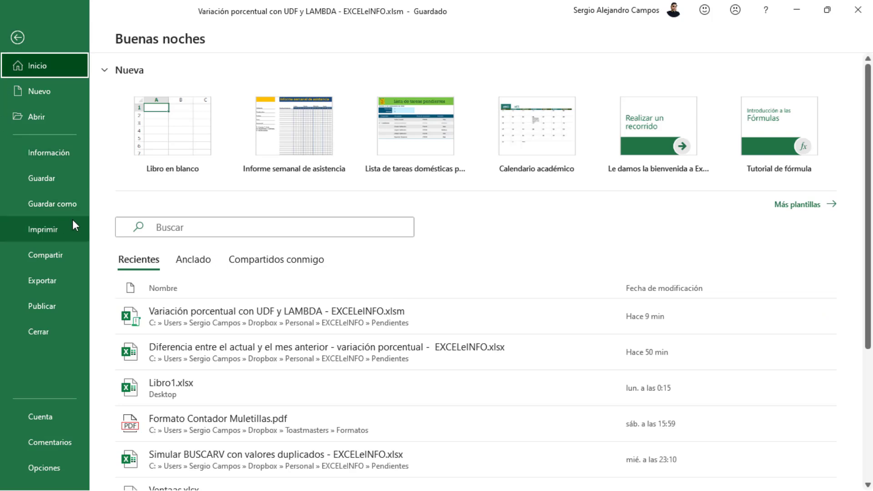
click(75, 205)
click(223, 299)
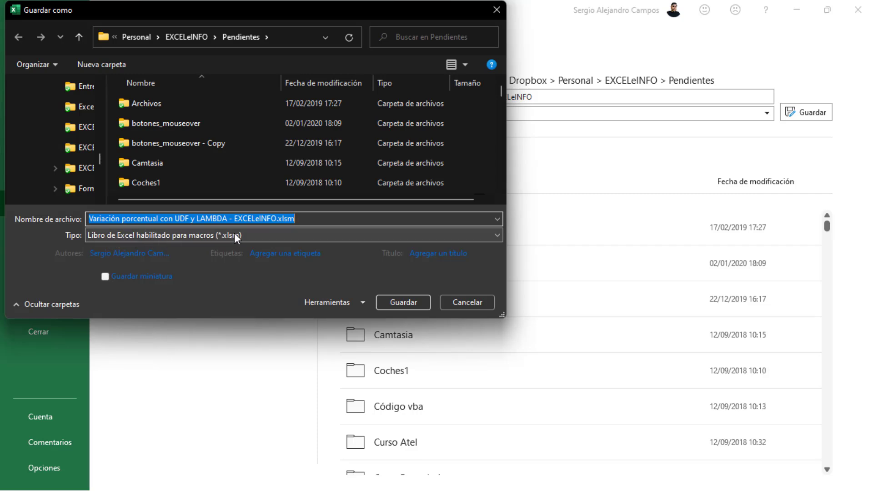
click(490, 308)
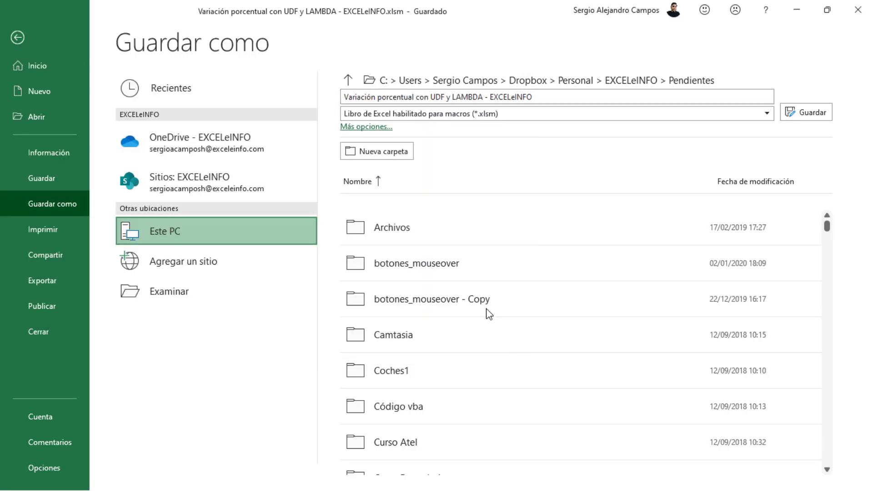
key(Escape)
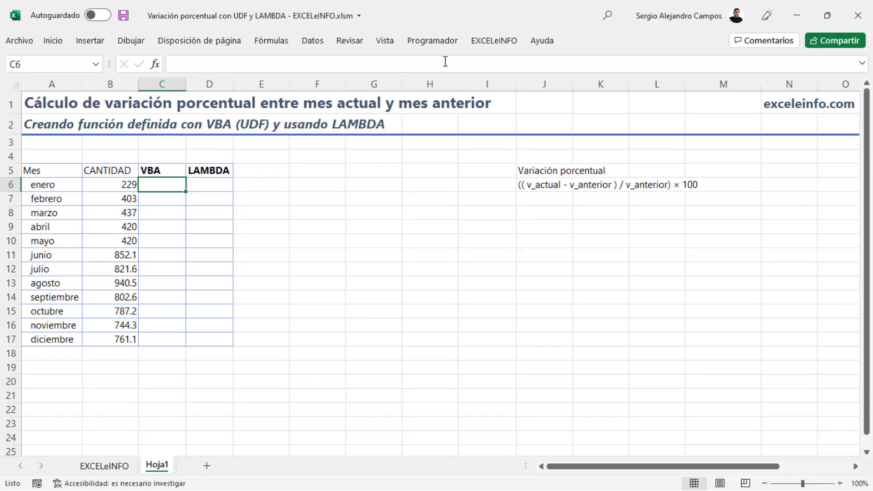
Confirm in Excel Options' ribbon customization that the Programador tab is enabled
click(440, 41)
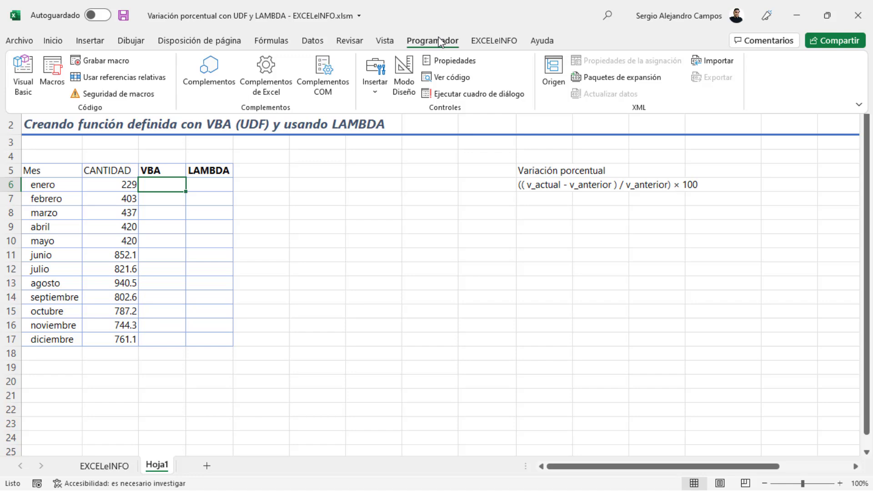
click(30, 40)
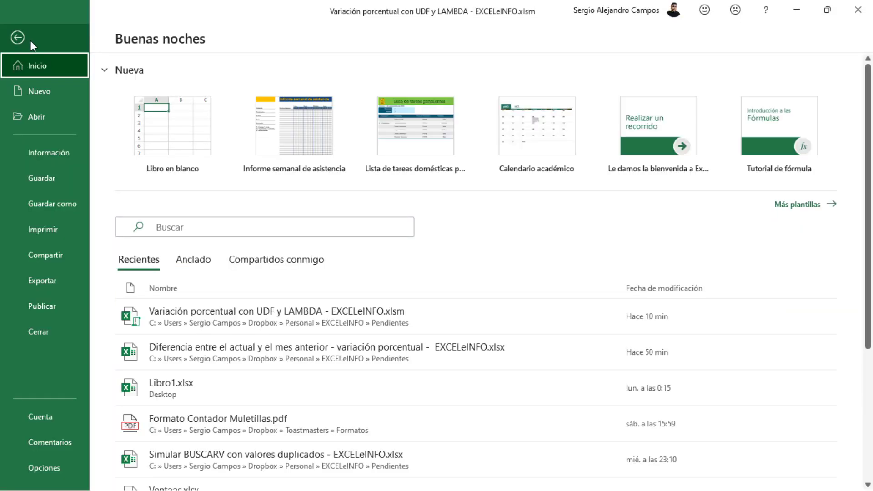
click(55, 468)
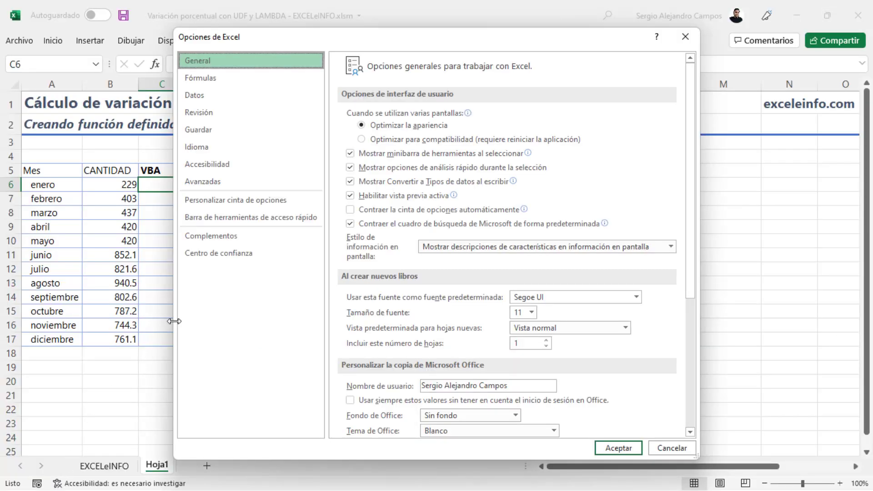
click(262, 200)
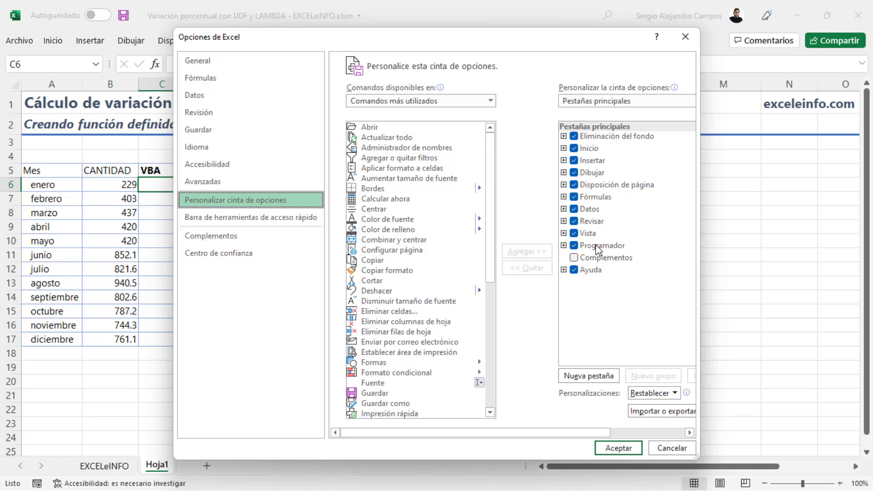
key(Return)
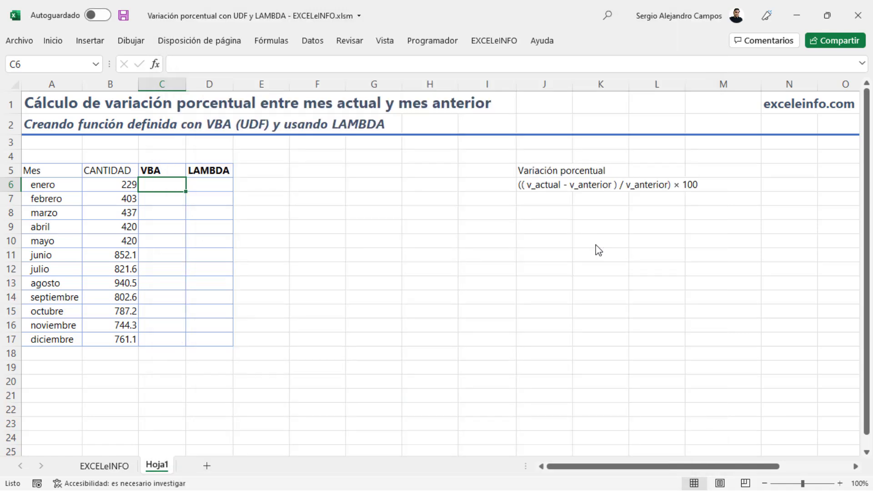
Open the Visual Basic editor and insert a new Módulo1 into this workbook's VBA project
click(437, 45)
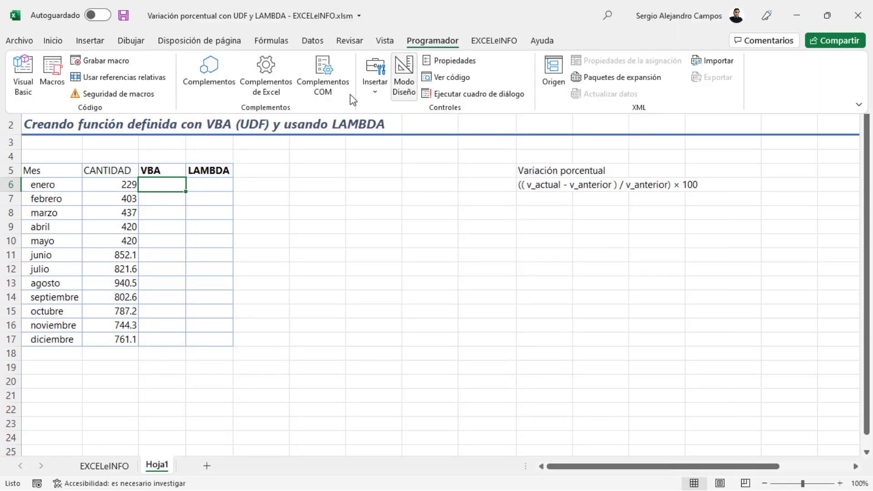
click(23, 86)
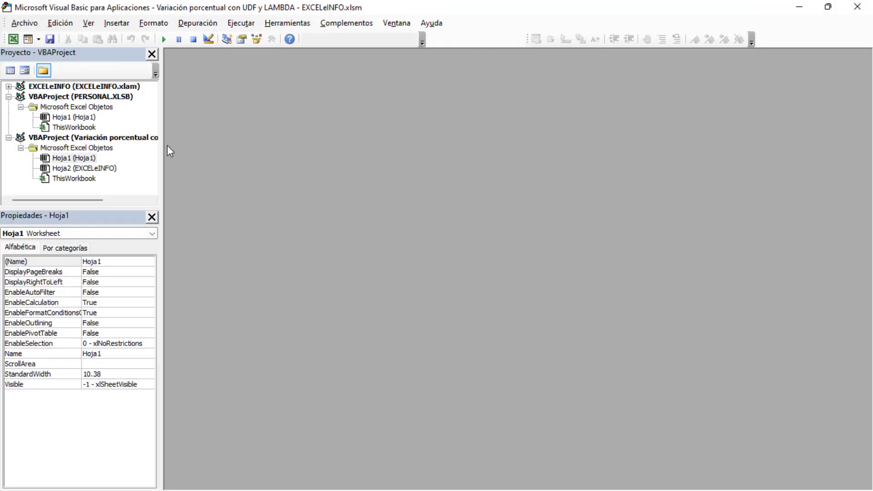
click(84, 139)
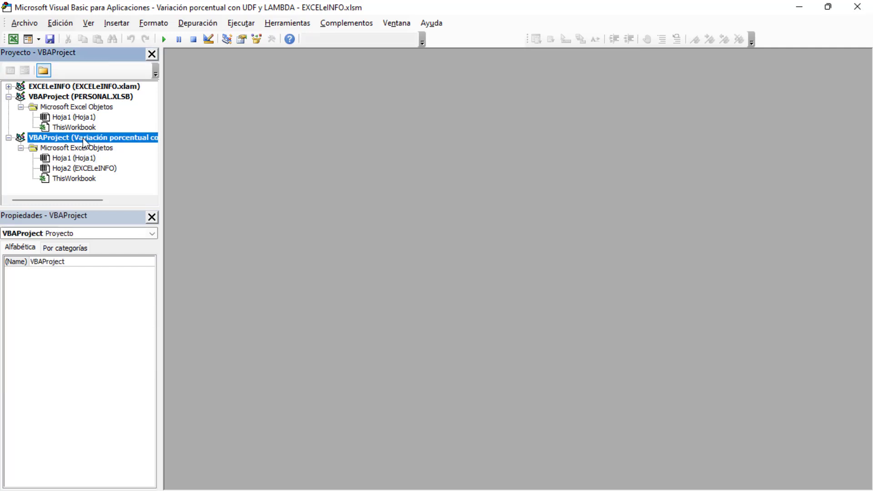
right_click(83, 140)
mouse_move(150, 206)
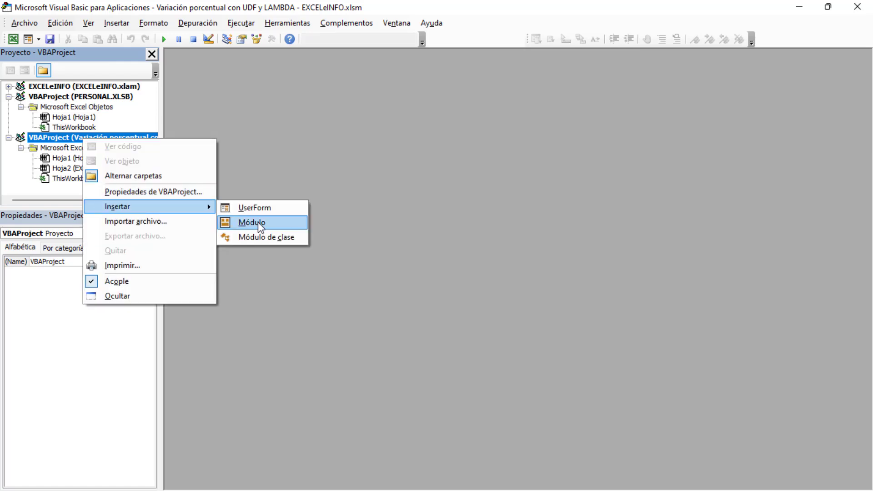
click(258, 221)
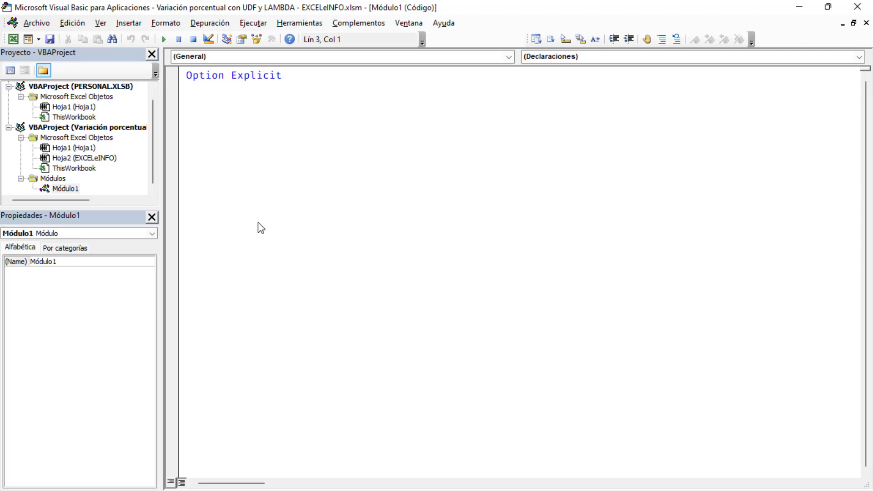
key(alt+Tab)
Try the =bu and =Va suggestions in E8, cancel the entry, and return to the VBA editor
click(266, 211)
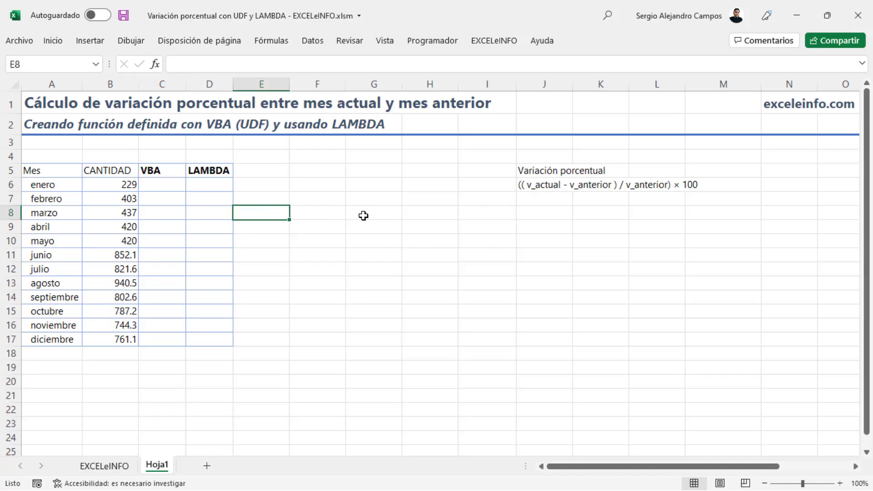
text(=bu)
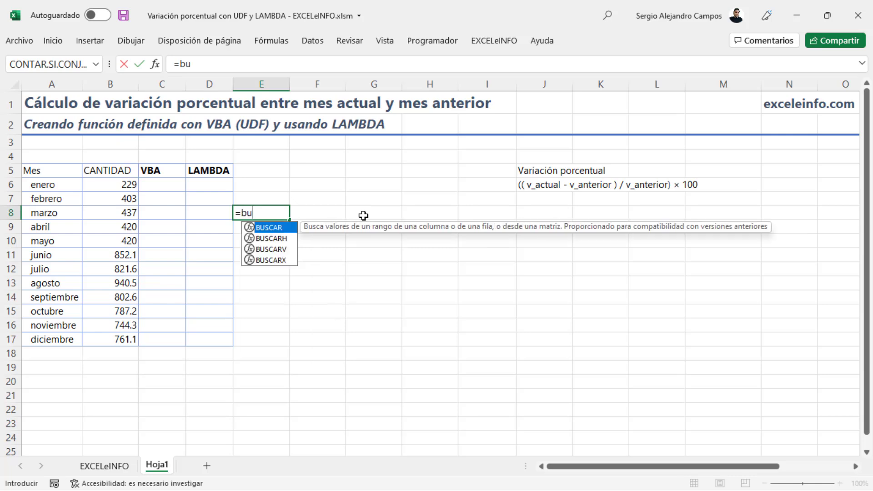
key(Down)
key(Down)
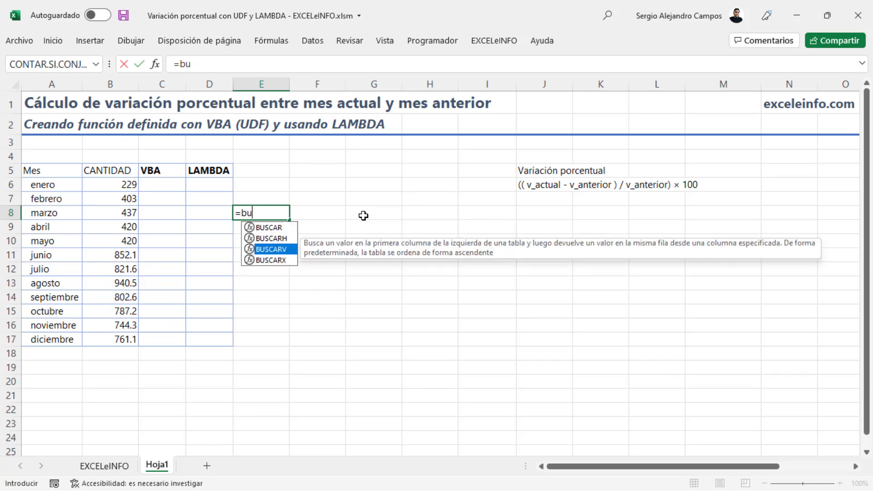
key(Down)
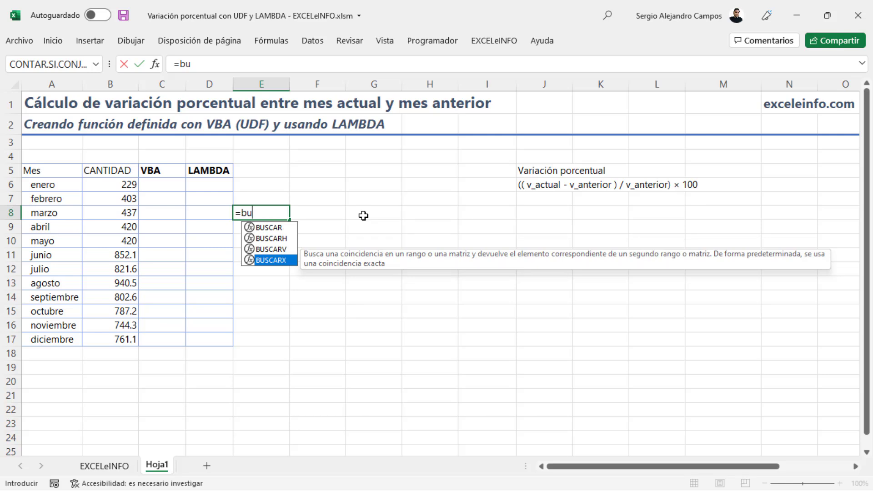
key(BackSpace)
key(BackSpace)
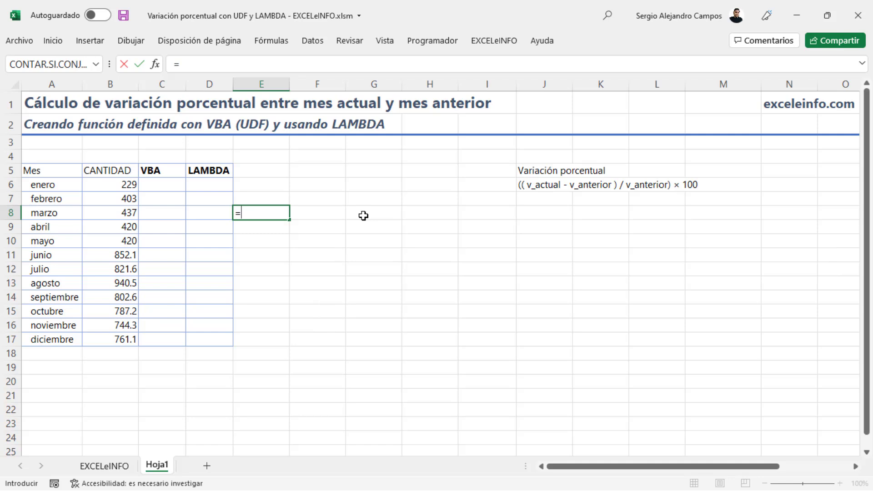
text(Va)
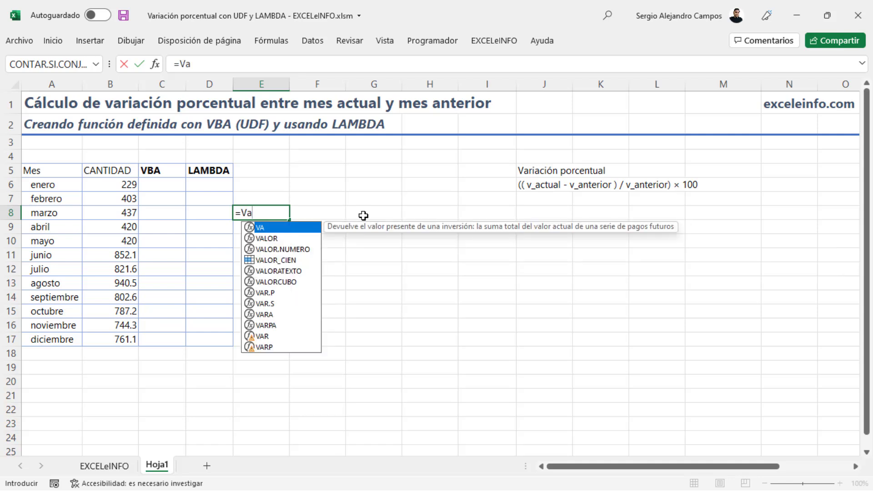
key(Escape)
key(Escape)
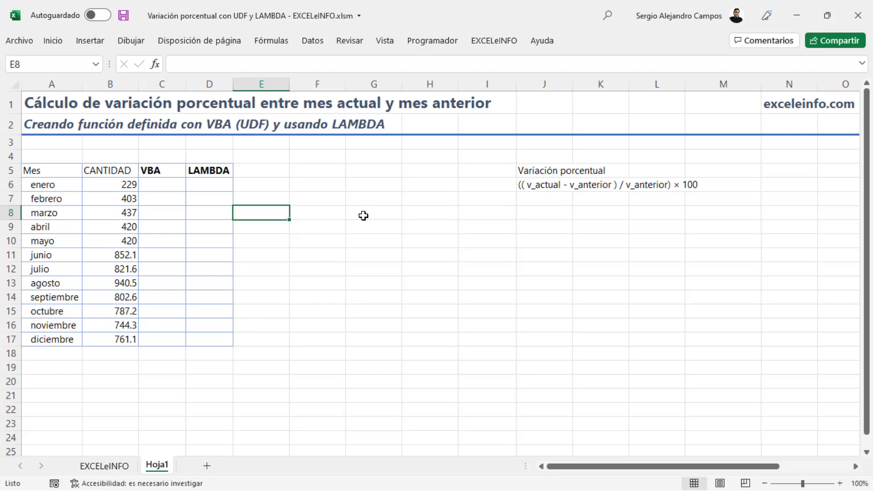
key(alt+F11)
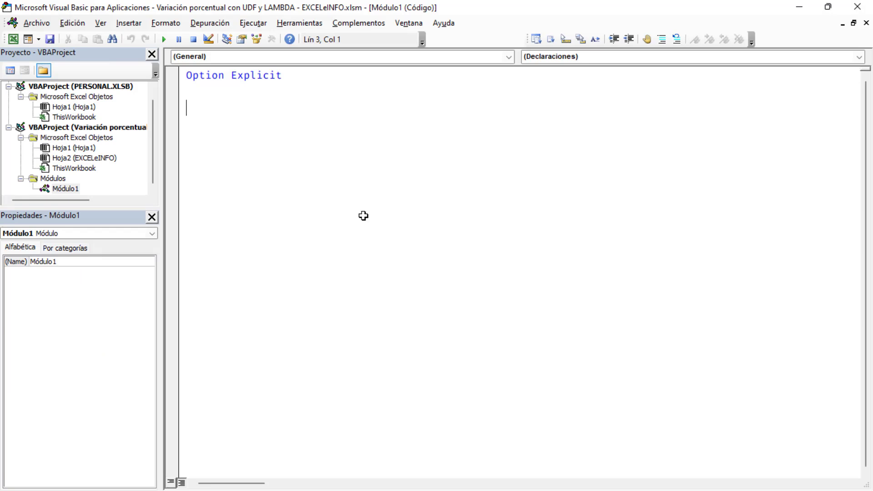
Add a 'UDF comment and declare Public Function VariaciónPorcentual(vActual As Double, vAnterior As Double)
text(')
text(UDF)
key(Left)
key(Left)
key(Left)
key(shift+Right)
key(shift+Right)
key(shift+Right)
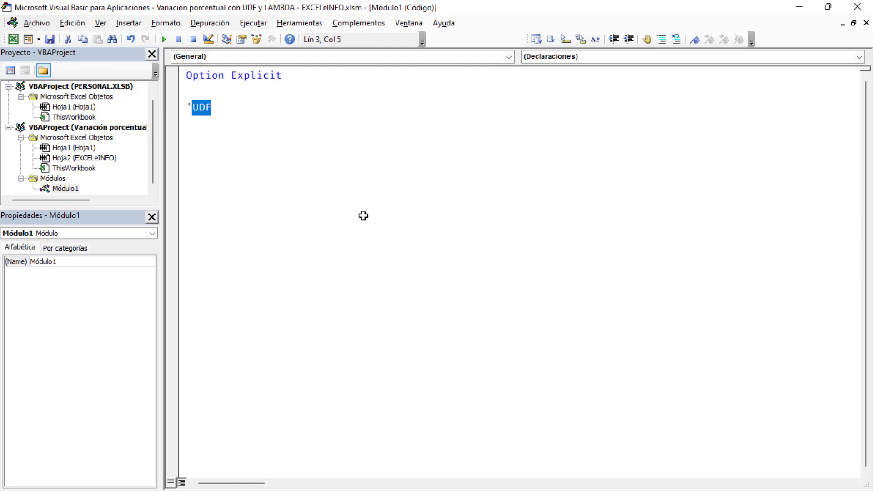
key(Return)
text(Publi)
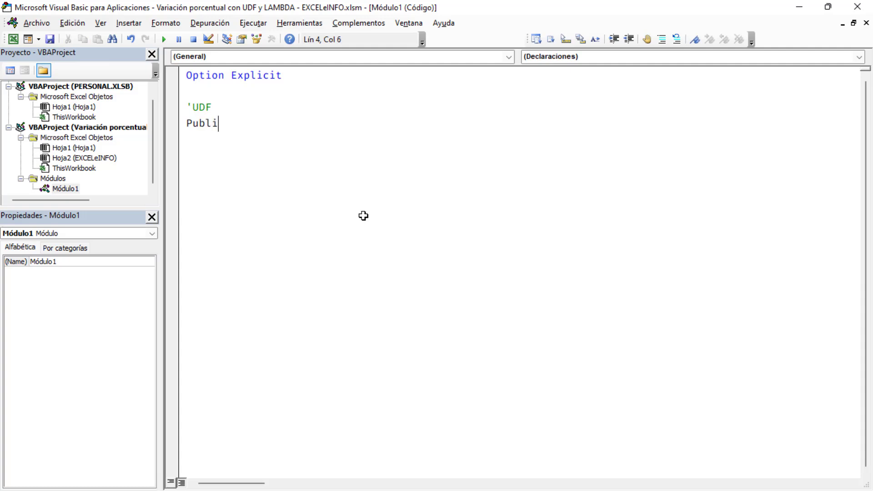
text(c)
text(Funct)
text(ion)
text( Variaci)
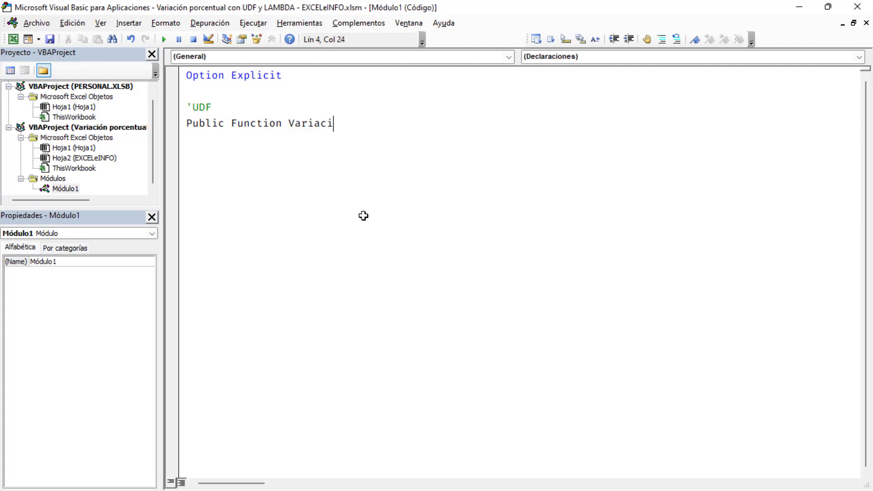
text(ónPorcent)
text(ual()
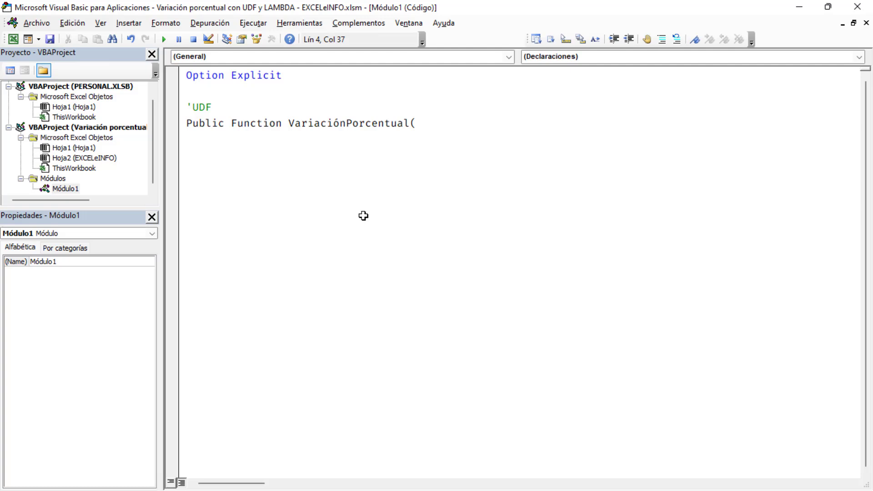
text(vAct)
text(ual)
text( as )
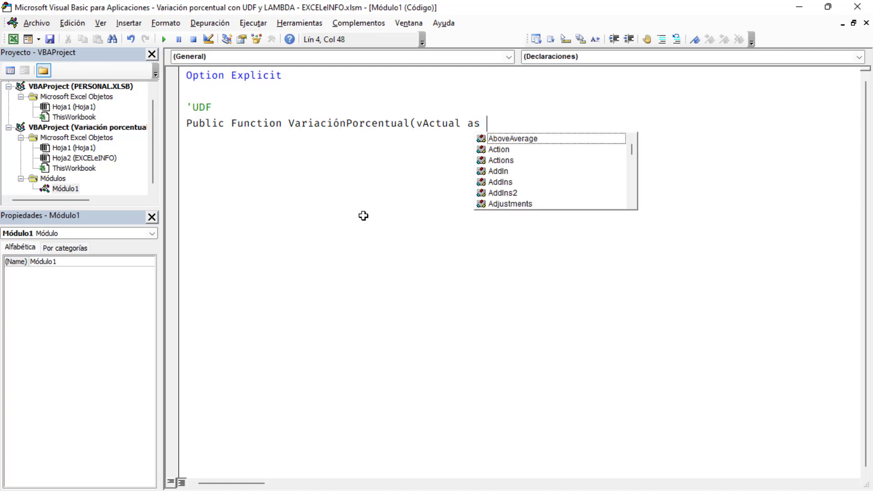
text(dou)
key(Tab)
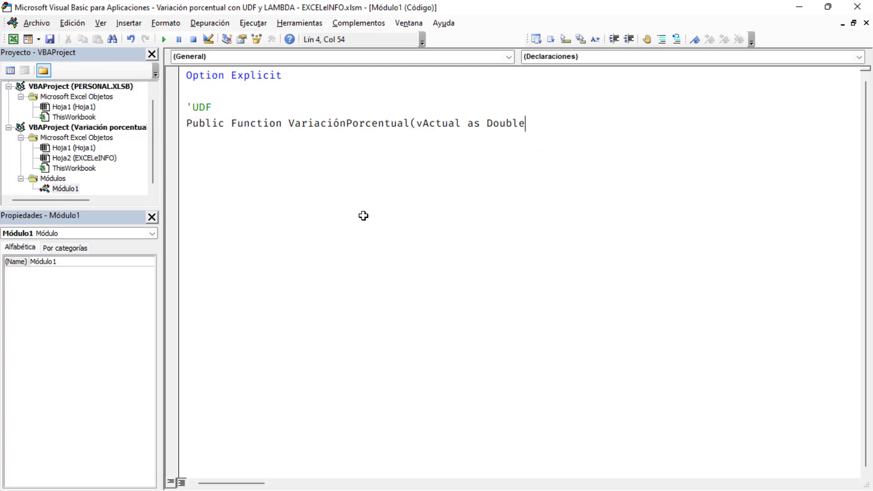
text(, )
text(vAnterior)
text( as dou)
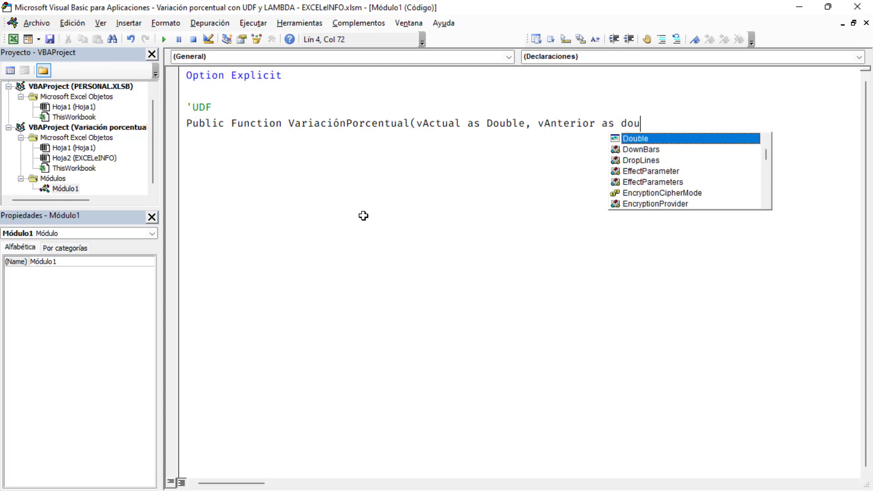
key(Tab)
text())
key(Return)
Add Application.Volatile and begin the return line 'VariaciónPorcentual ='
text(applicat)
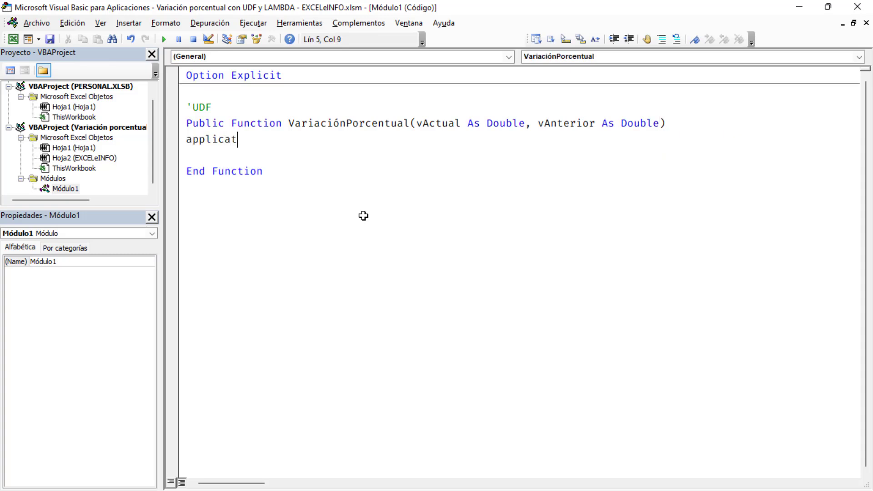
text(ion.v)
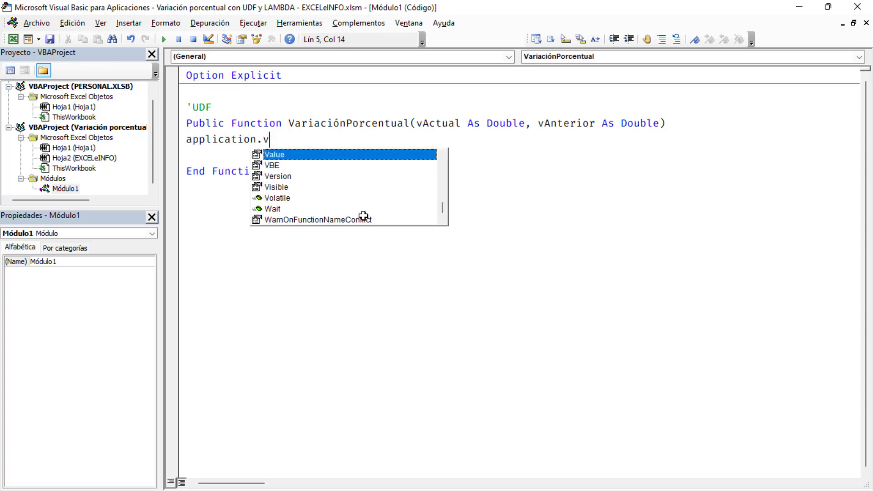
text(ol)
key(Tab)
key(Return)
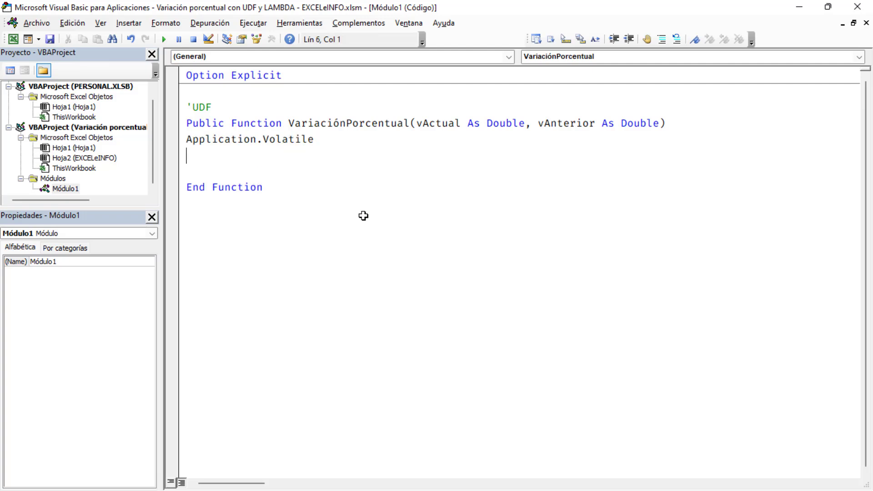
key(Return)
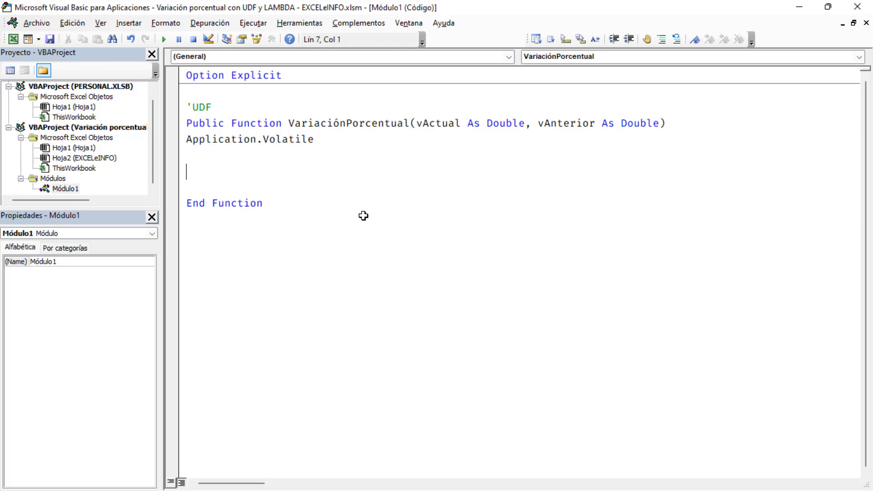
key(Up)
key(Up)
key(Up)
key(ctrl+Right)
key(ctrl+Right)
key(ctrl+shift+Right)
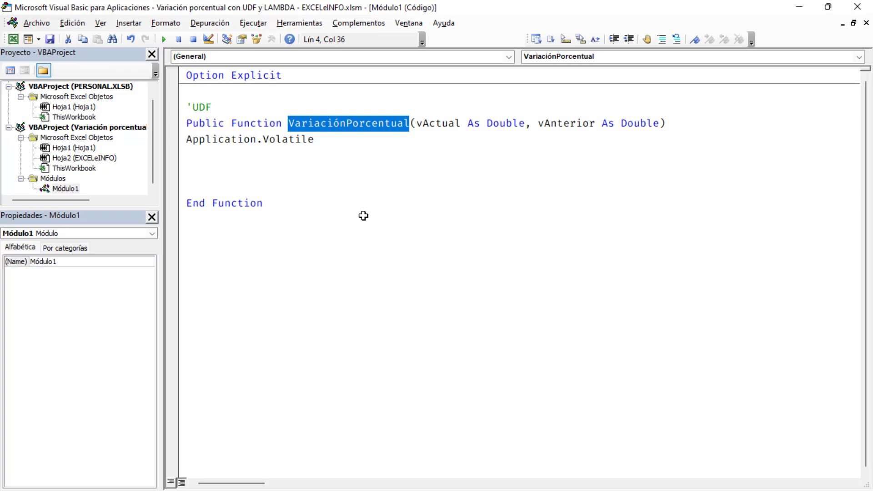
key(ctrl+c)
key(Down)
key(Down)
key(Down)
key(ctrl+v)
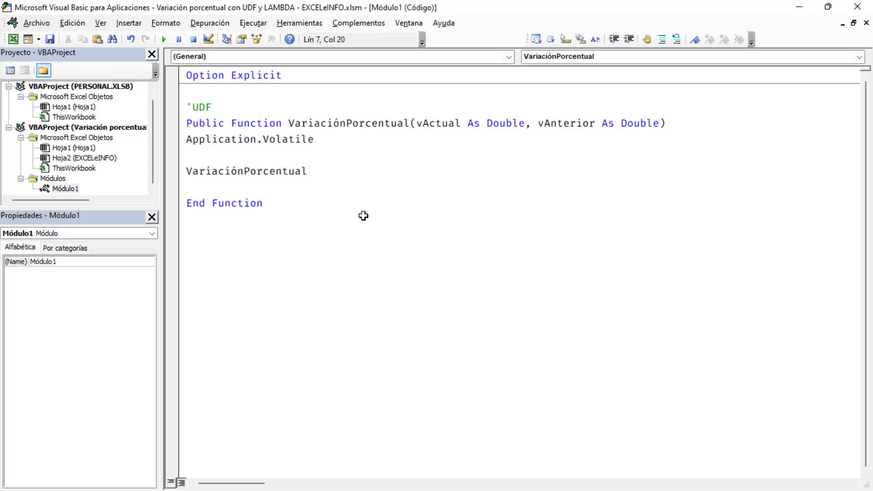
text(=)
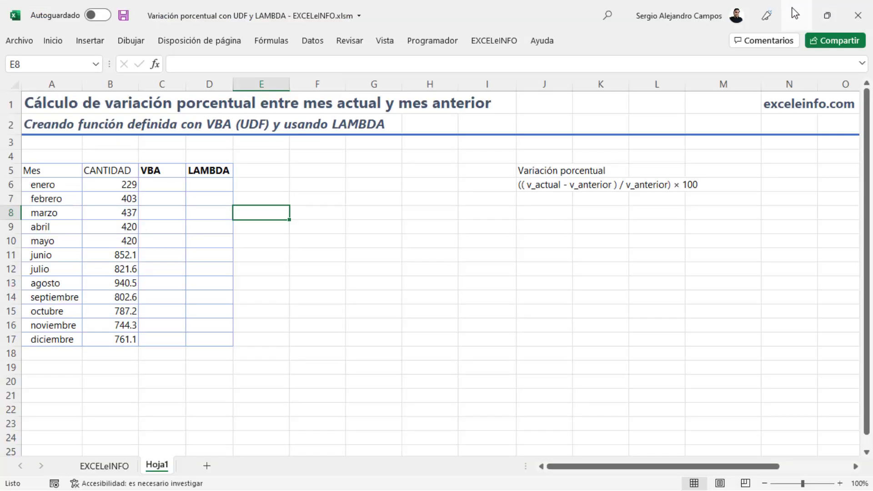
Look at the percentage variation formula in J6 on the worksheet
click(793, 8)
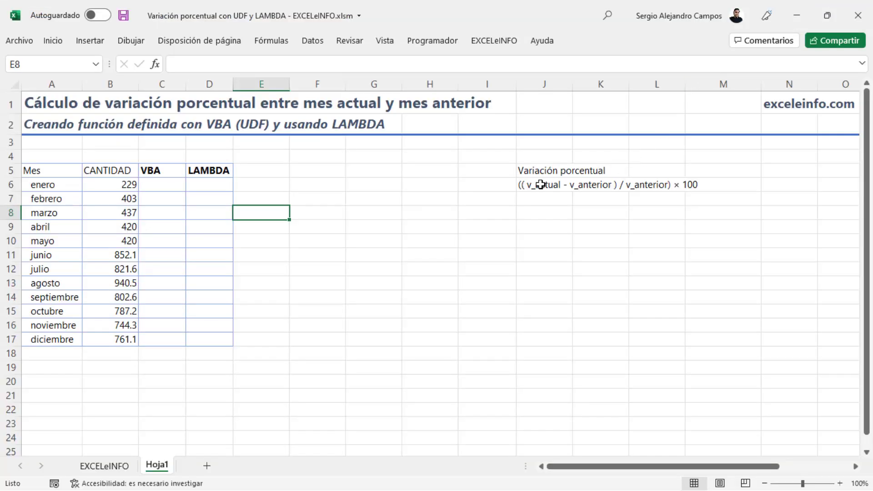
click(539, 185)
click(540, 196)
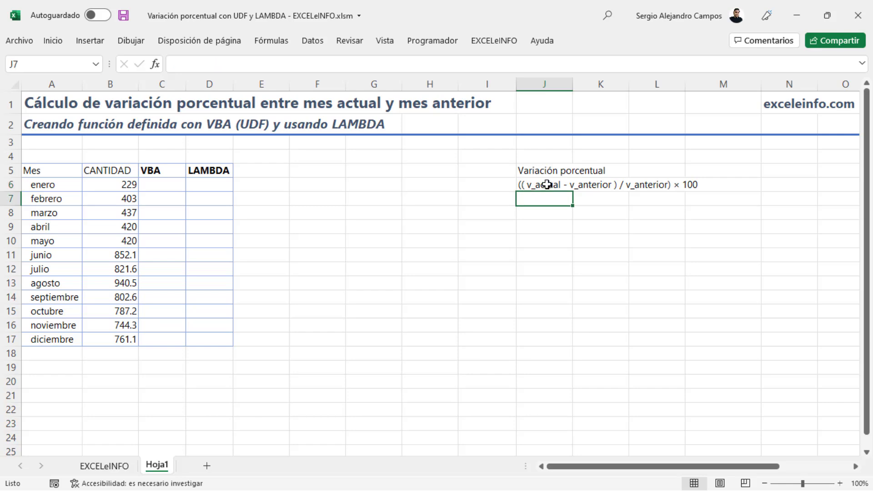
click(542, 189)
click(543, 193)
Complete the return as (vActual - vAnterior) / vAnterior, without the *100
key(alt+F11)
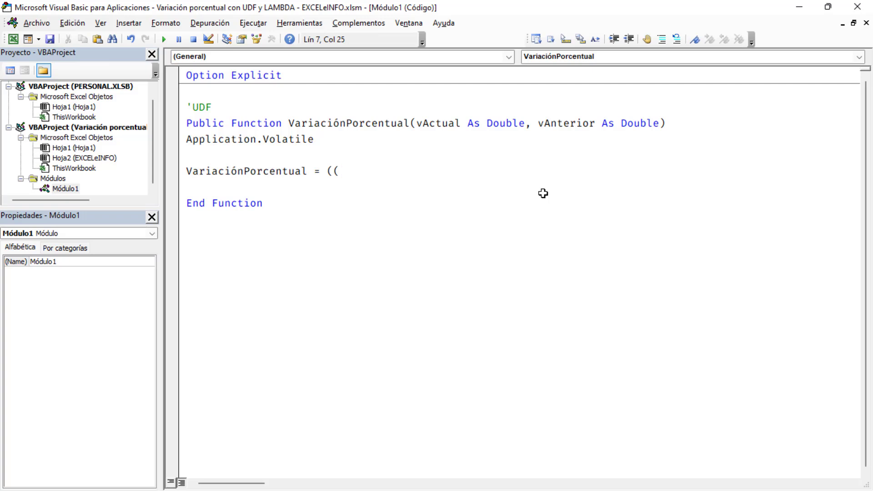
text(vAct)
text(ual-)
text(vAnterior)
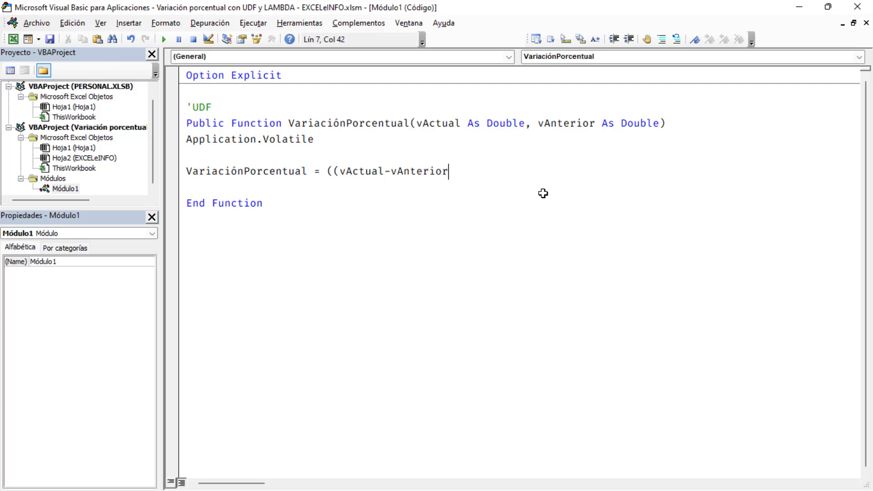
text()/)
text(vAnye)
key(BackSpace)
key(BackSpace)
text(terior)
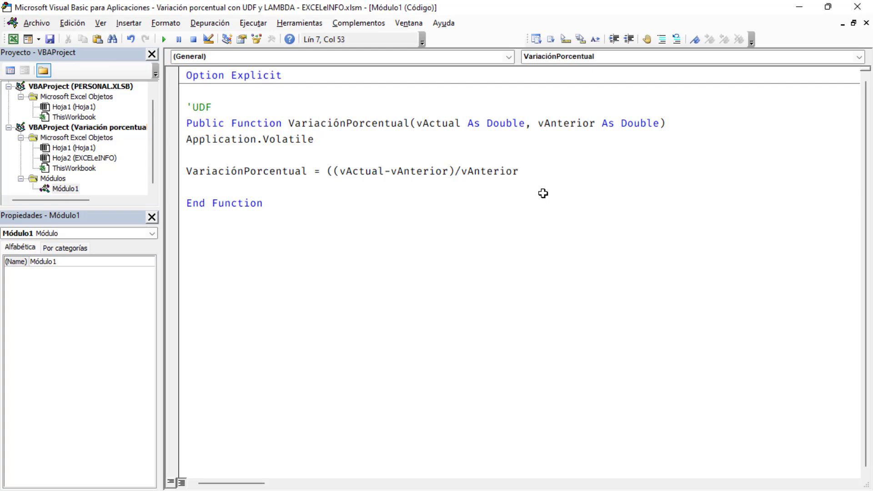
text())
key(Return)
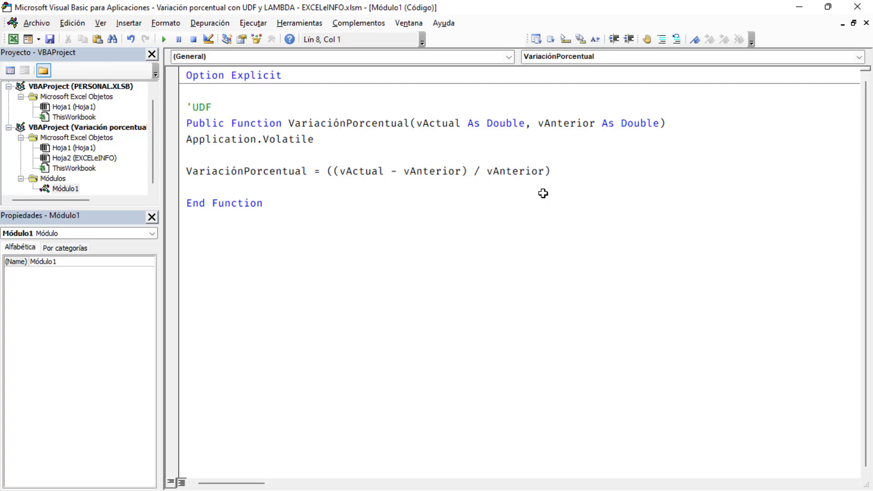
click(626, 170)
drag(326, 171, 402, 171)
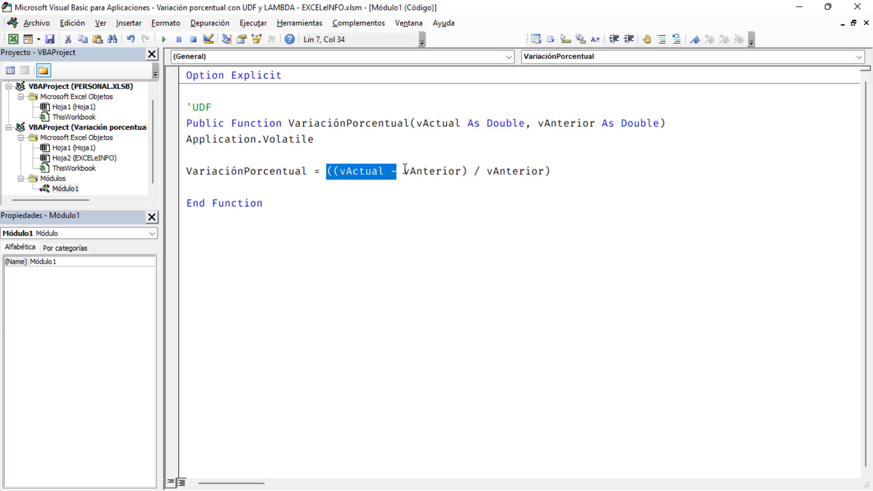
click(626, 169)
text(*100)
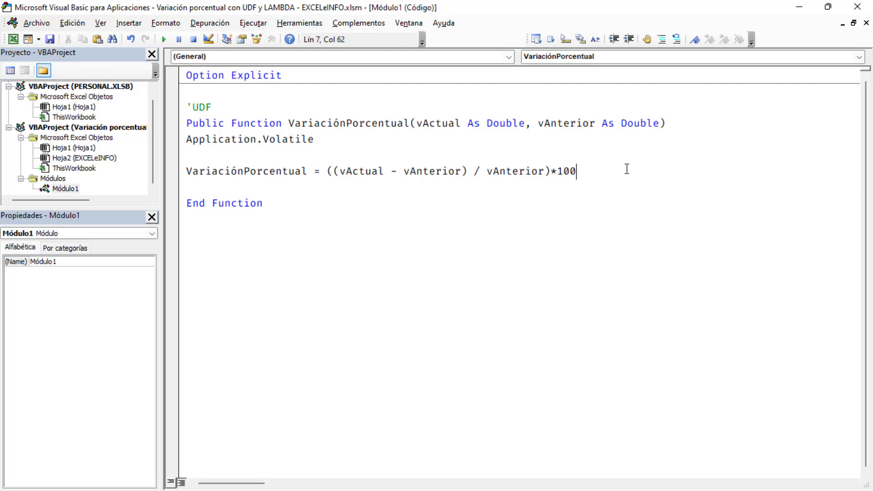
key(BackSpace)
key(BackSpace)
key(BackSpace)
key(BackSpace)
Review the ratio expression and Double parameters, then go back to the worksheet and select C6
drag(326, 171, 577, 174)
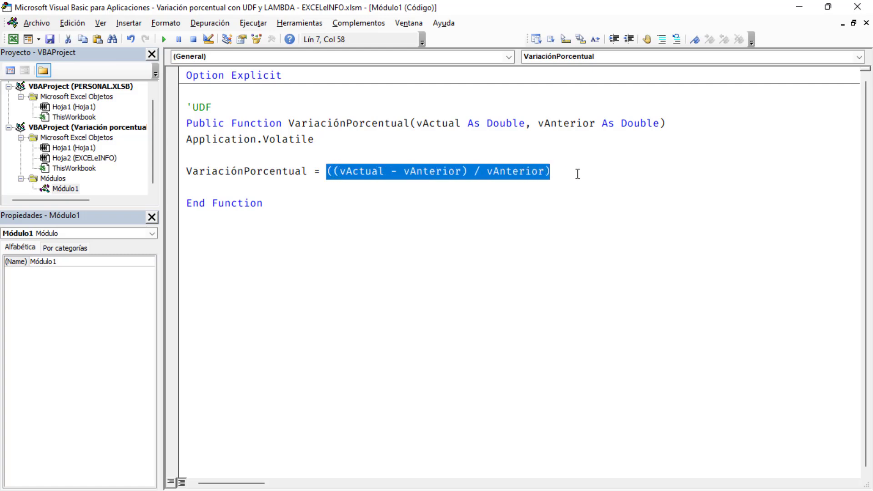
double_click(361, 173)
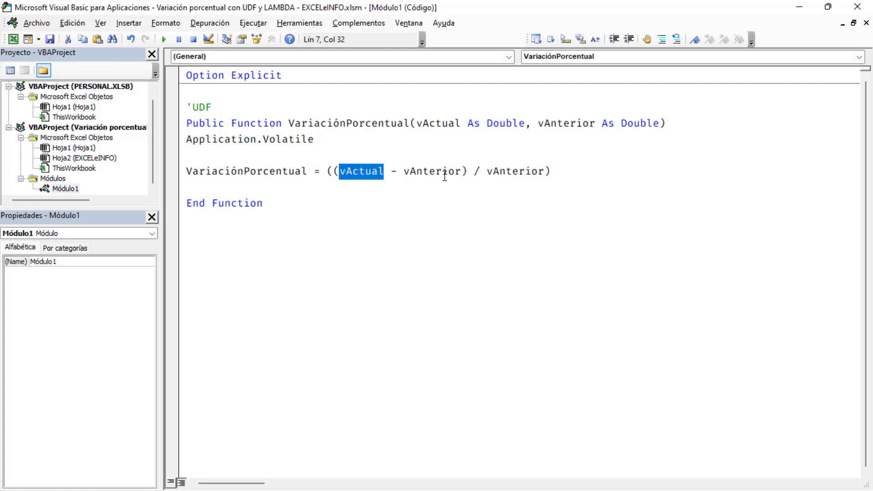
click(442, 173)
click(418, 123)
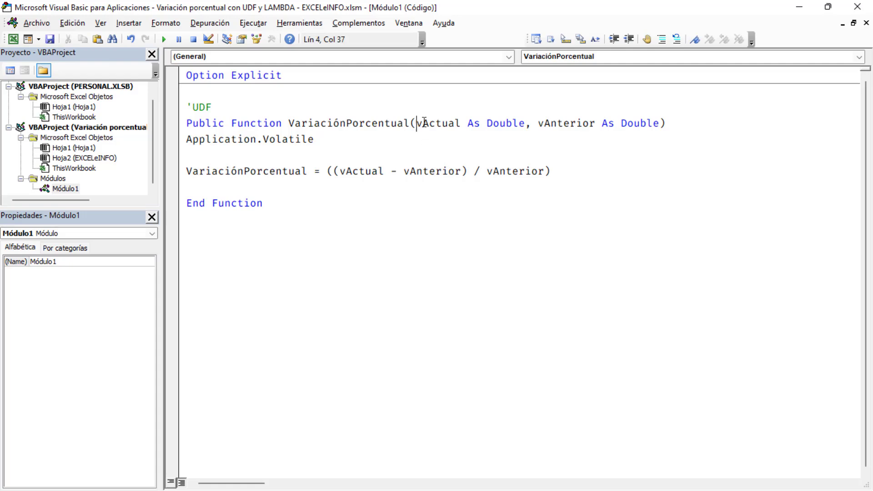
drag(424, 123, 660, 125)
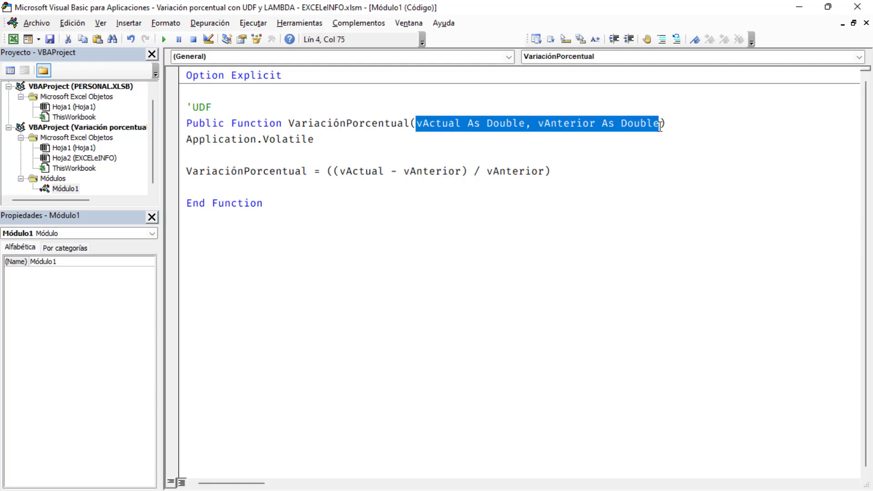
click(533, 150)
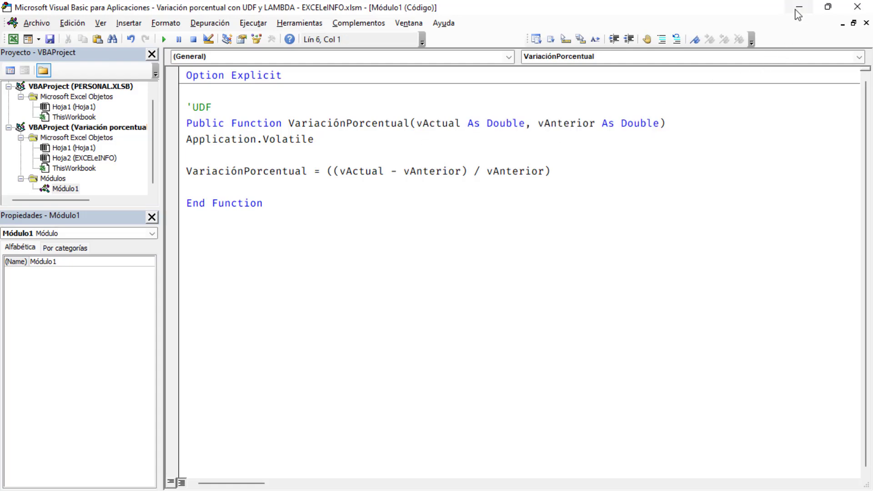
click(799, 7)
click(165, 185)
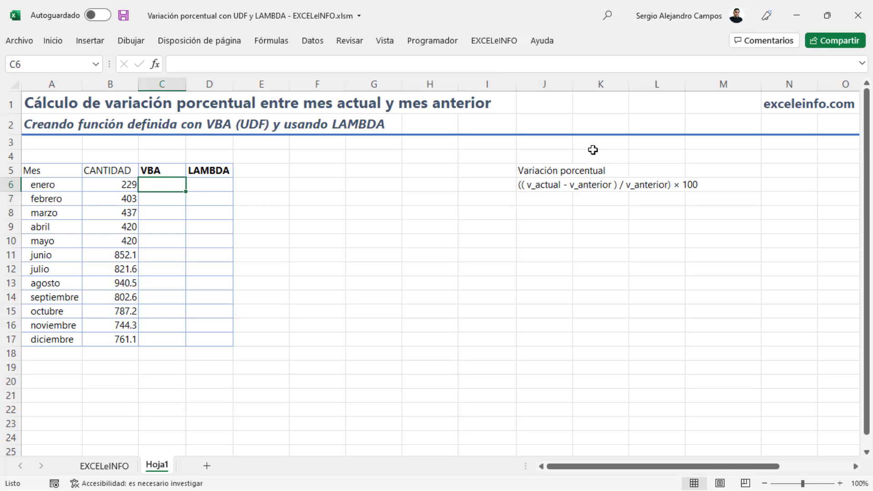
Enter =VariaciónPorcentual(B7,B6) in C7 through the Function Arguments dialog, giving 0.759825
key(Down)
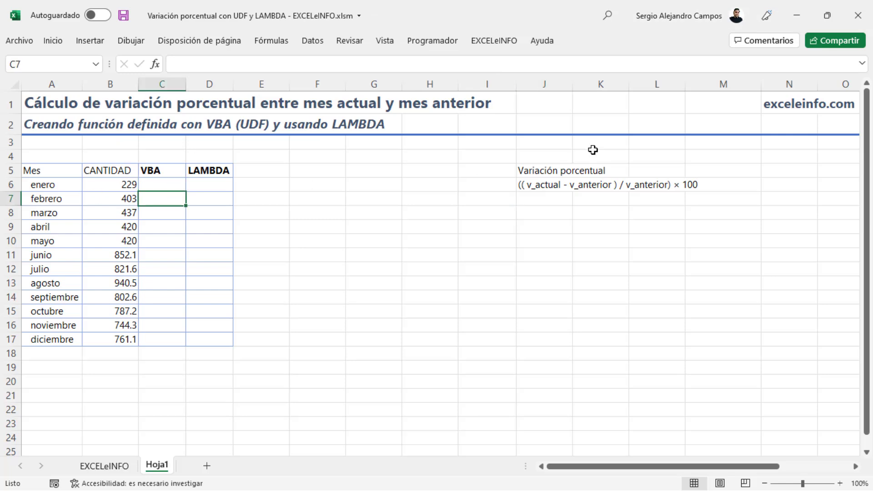
click(113, 184)
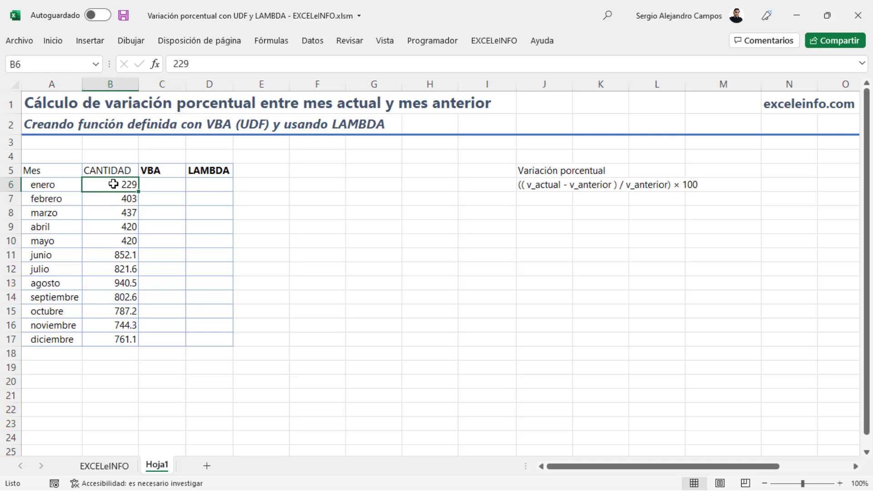
click(164, 199)
text(=)
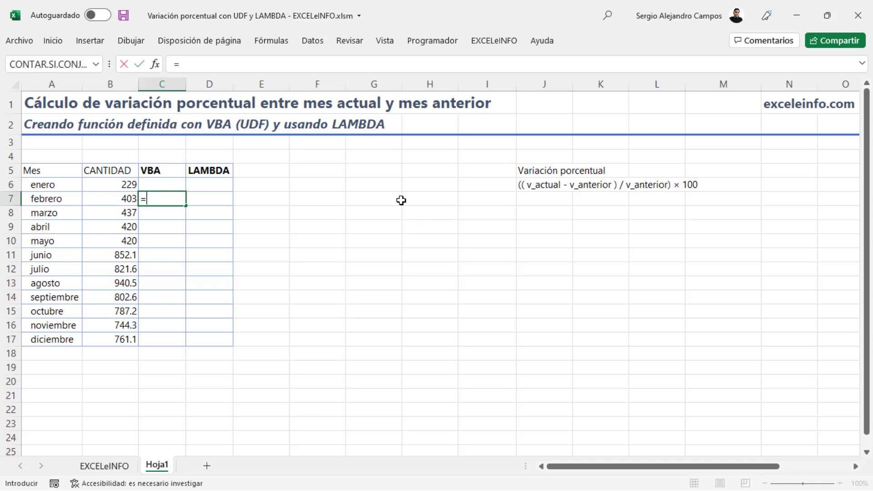
text(var)
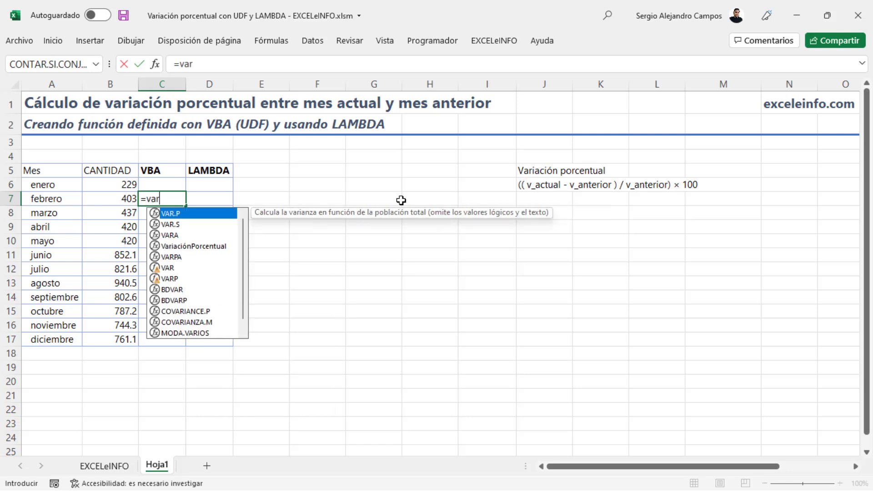
key(Down)
key(Down)
key(Down)
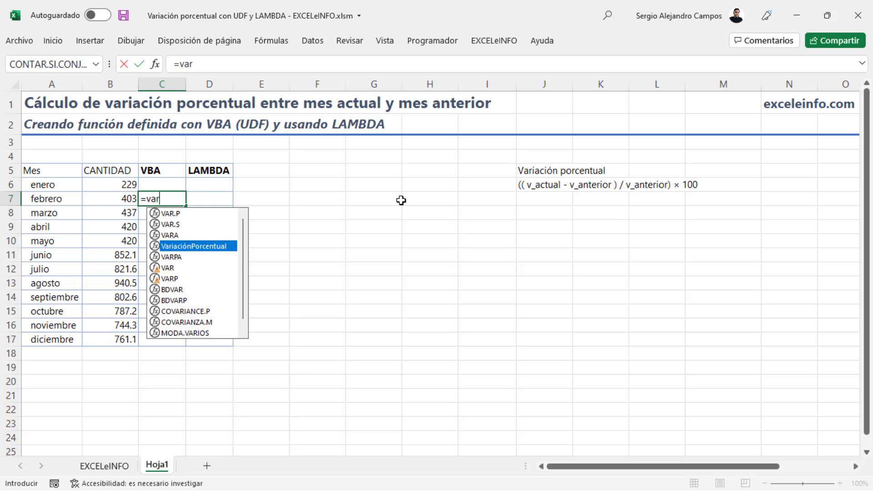
key(Tab)
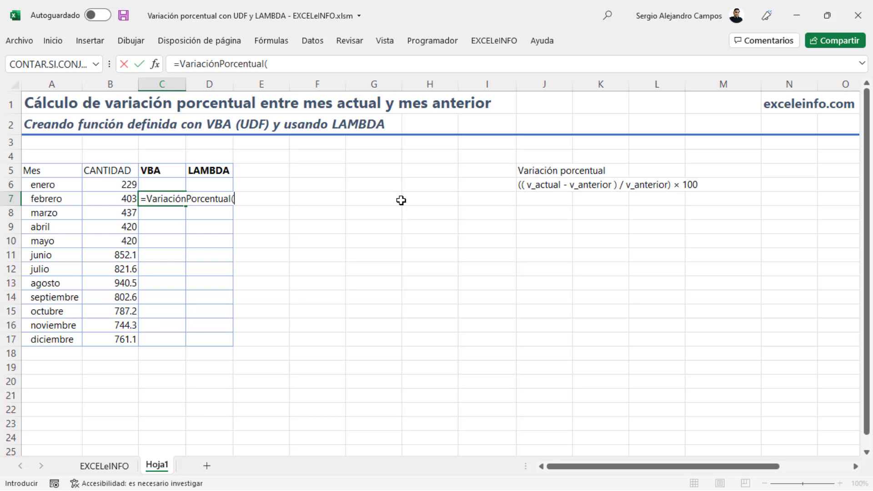
click(156, 65)
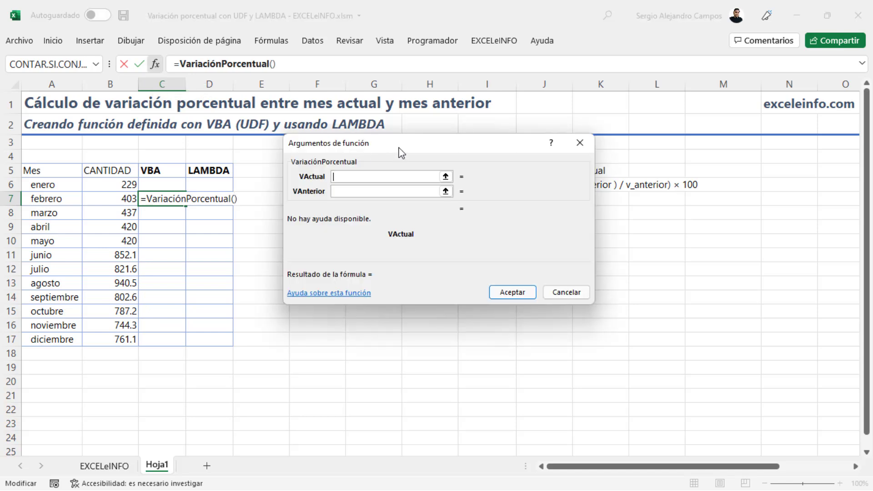
drag(399, 151, 406, 144)
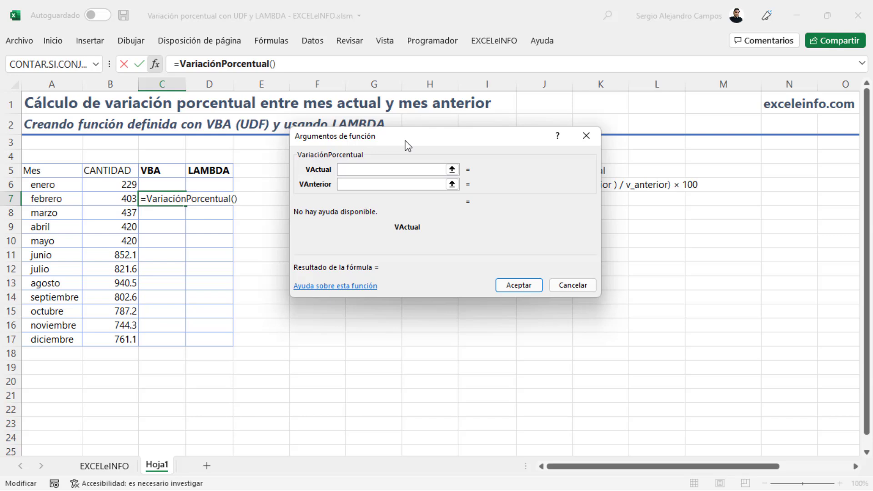
click(110, 200)
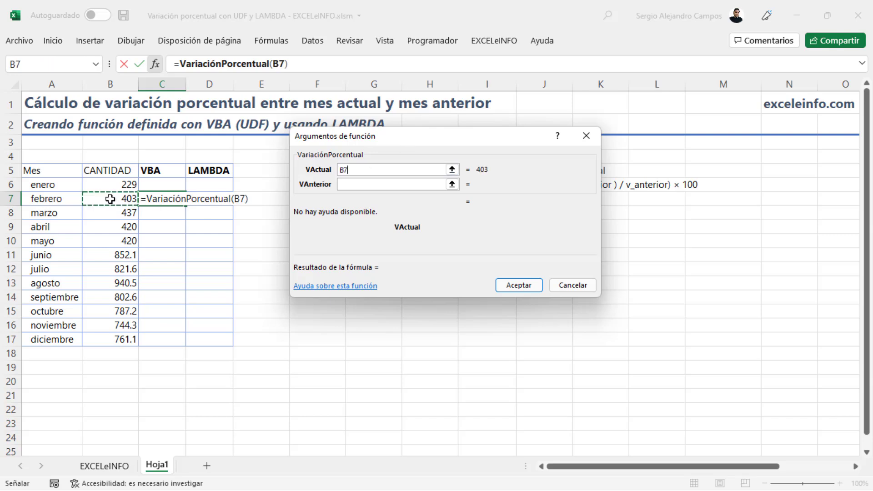
click(374, 184)
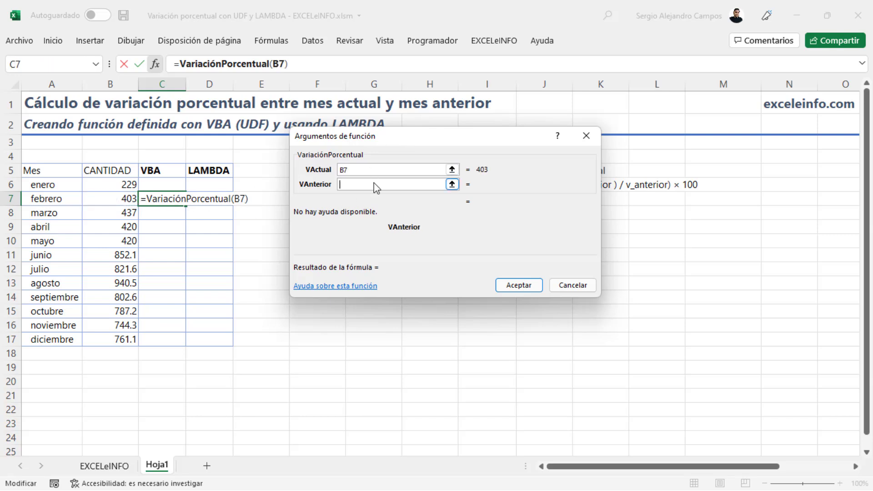
click(111, 186)
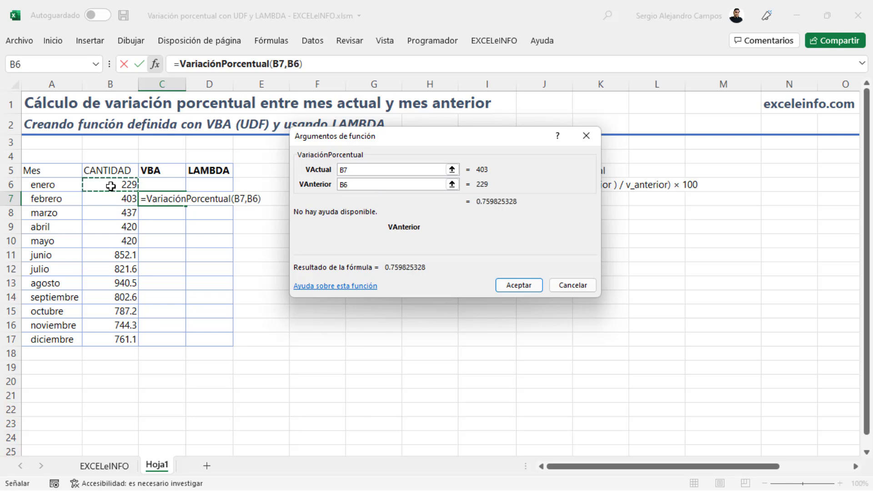
click(535, 289)
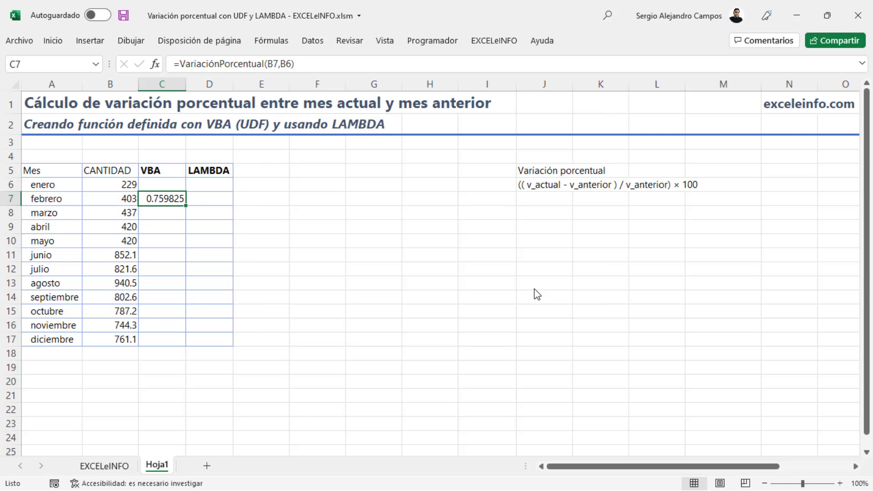
Format C7 as a two-decimal percentage and fill it down to C17
click(53, 42)
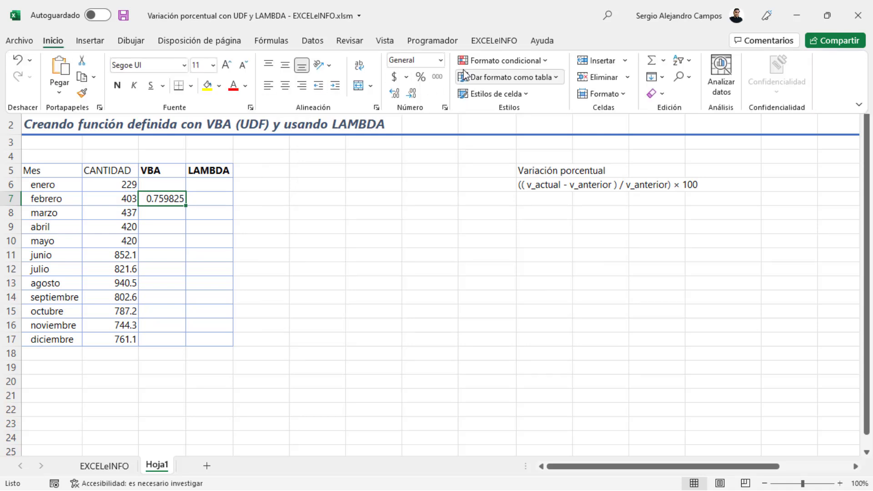
click(422, 77)
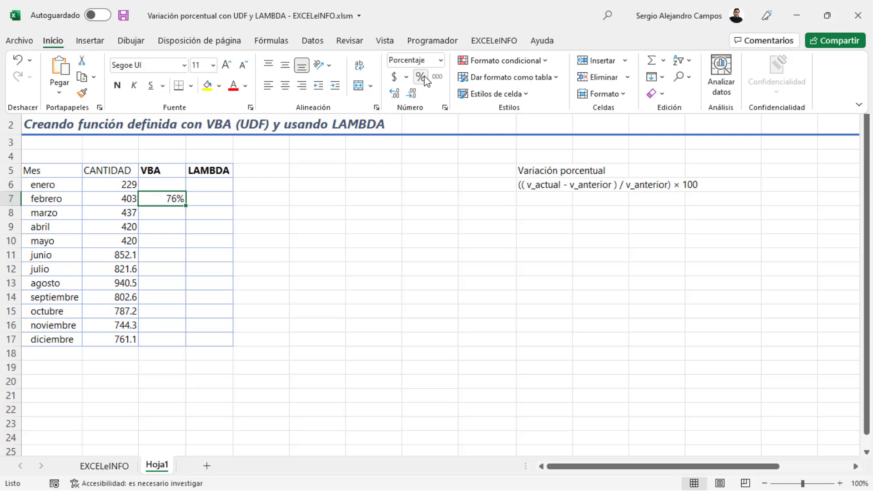
click(394, 94)
click(394, 94)
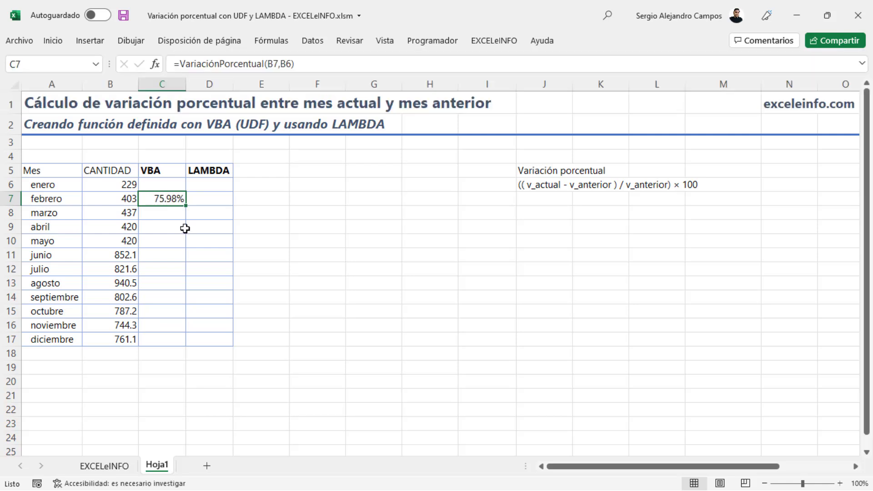
double_click(186, 206)
Check the filled formulas in C8–C10 against the quantities in B7 and B8, then reselect C7
click(168, 213)
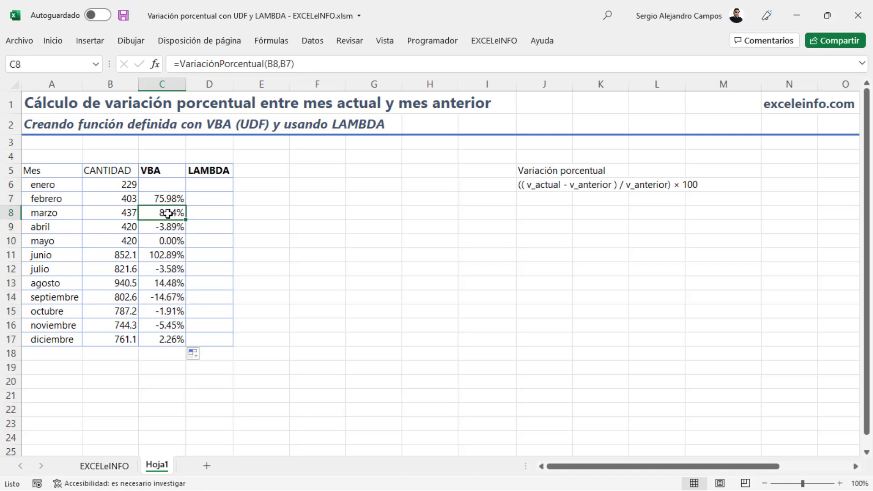
click(159, 227)
click(162, 237)
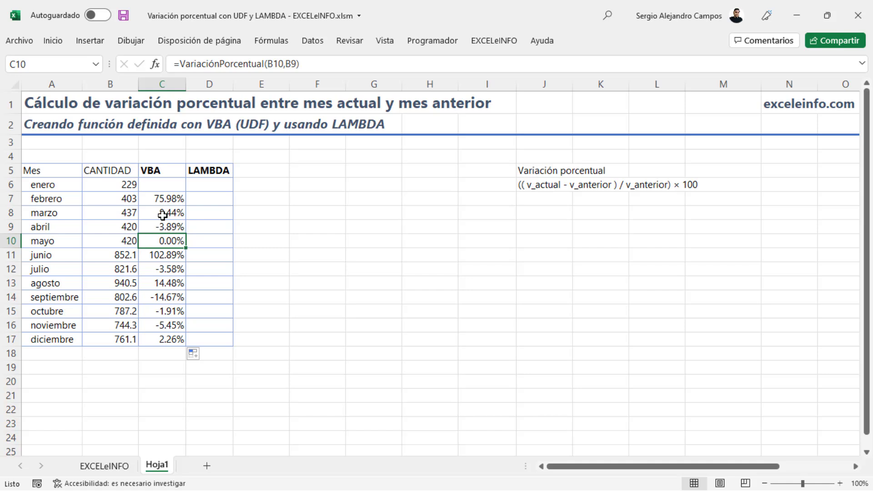
click(115, 213)
click(124, 197)
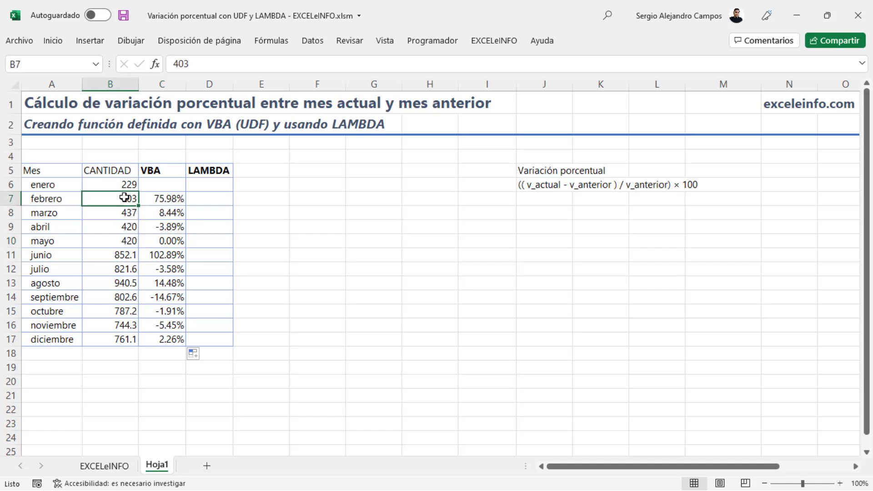
click(166, 198)
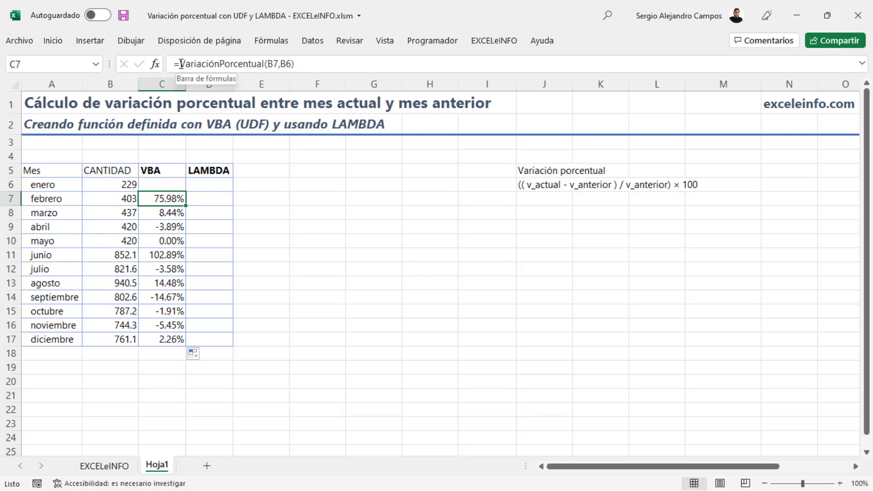
Highlight VariaciónPorcentual in C7's formula, cancel editing, and open Visual Basic from Programador
drag(180, 64, 264, 63)
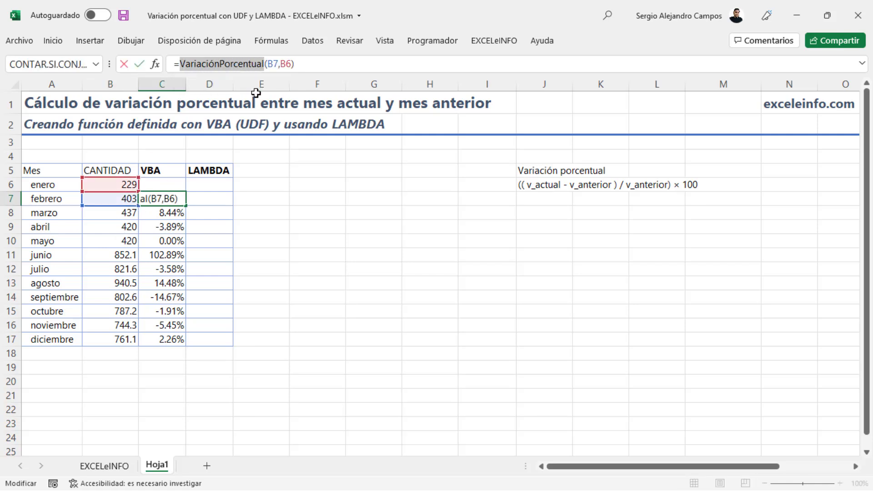
key(Escape)
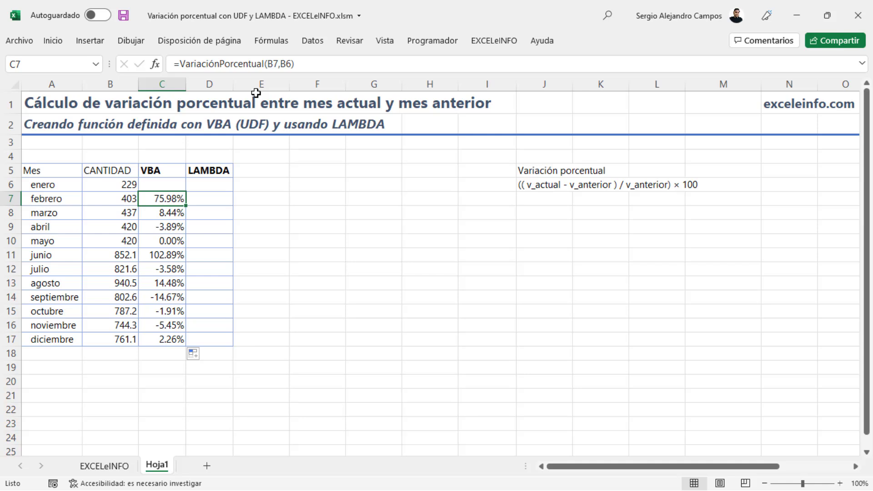
click(432, 41)
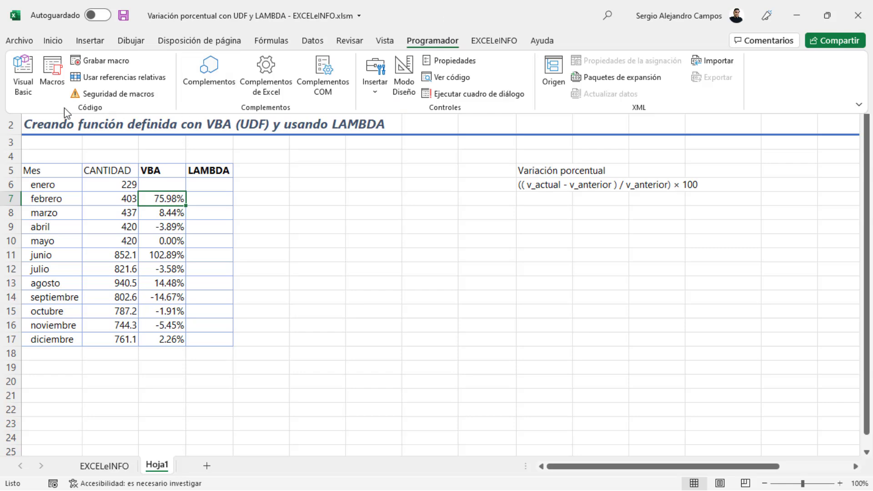
click(28, 86)
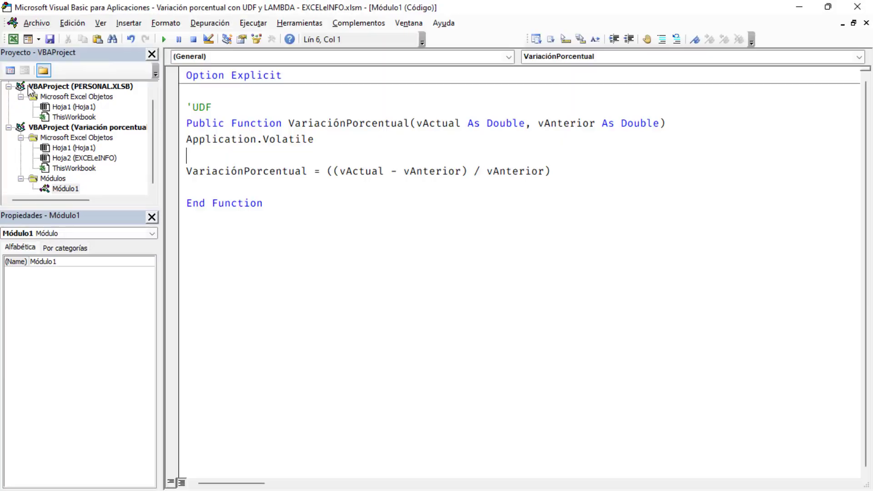
Insert a new module into the PERSONAL.XLSB project
drag(107, 208, 117, 286)
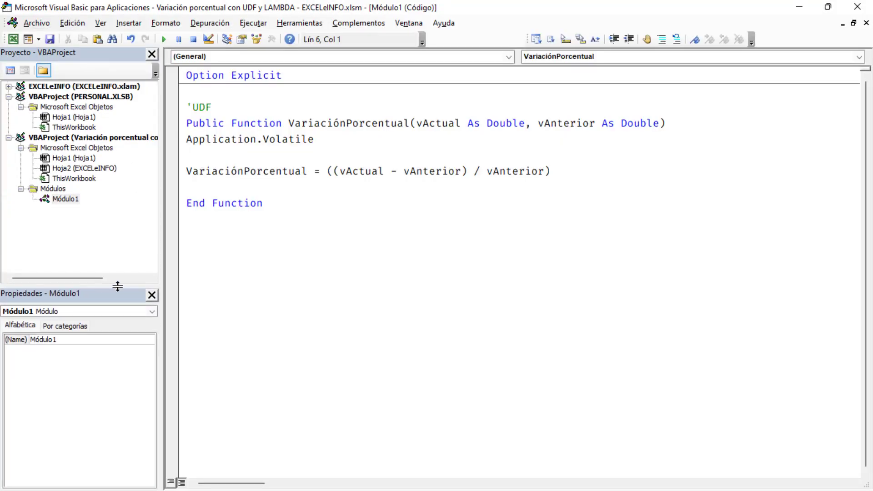
drag(400, 219, 185, 108)
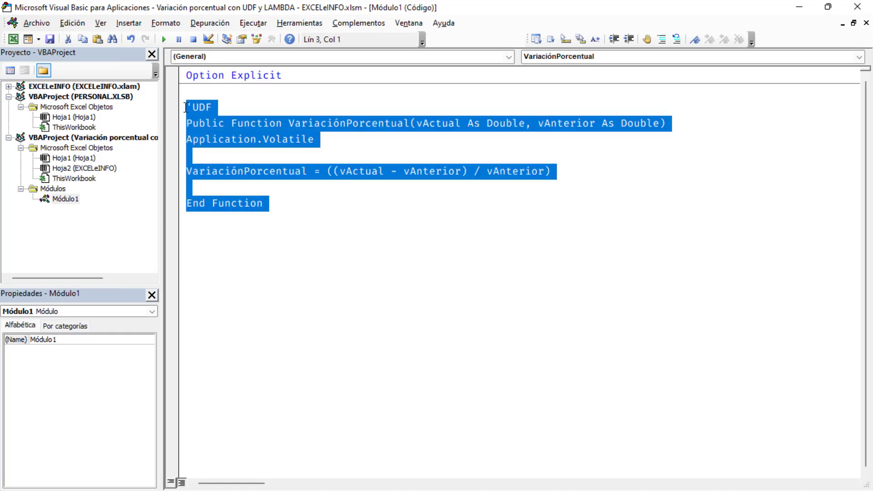
click(90, 97)
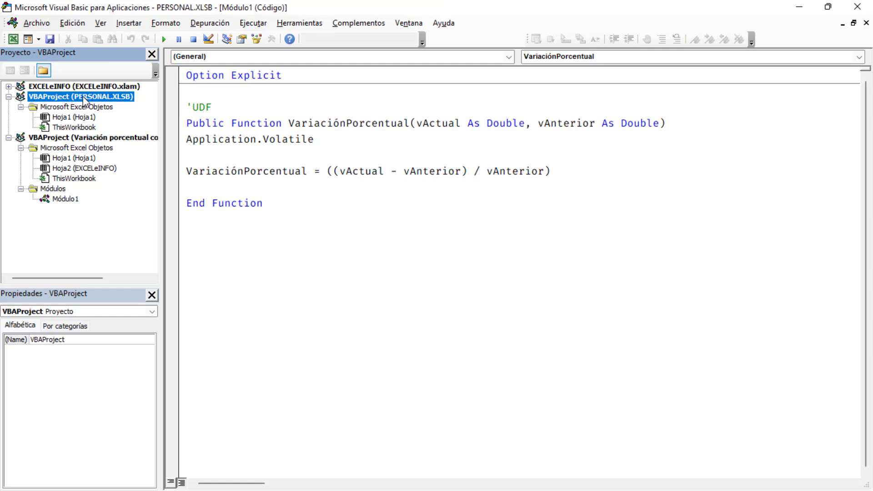
right_click(82, 97)
mouse_move(118, 165)
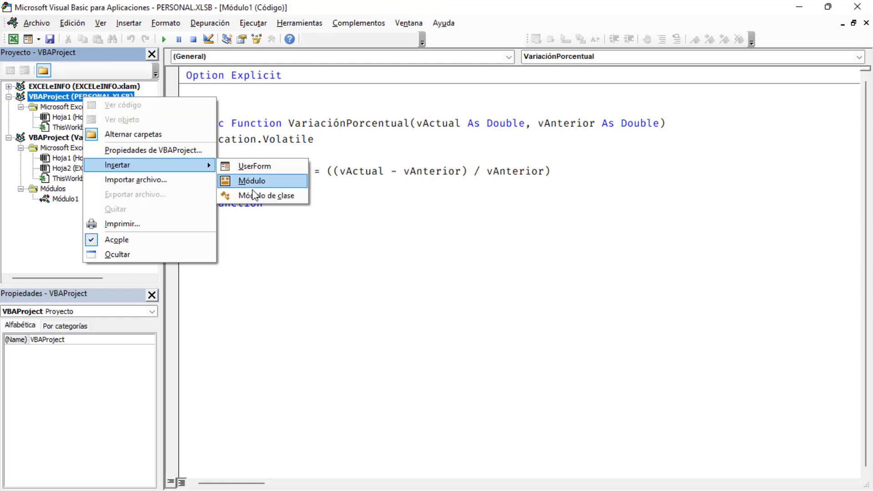
click(269, 182)
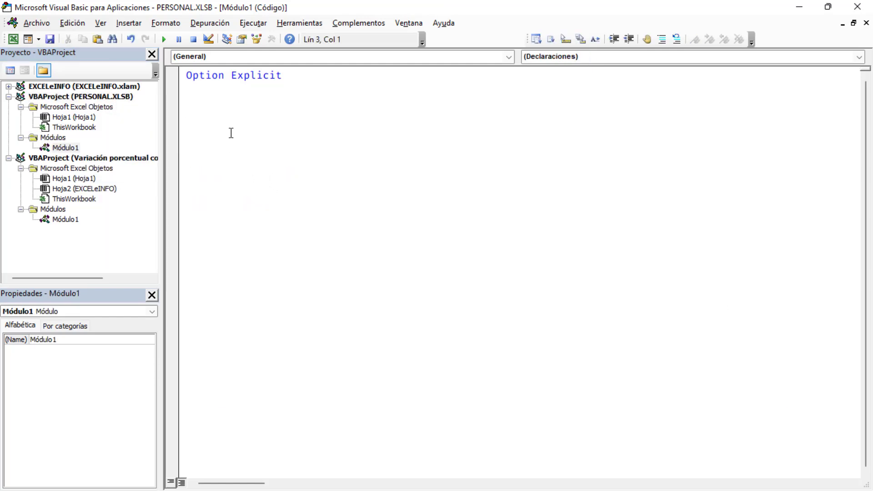
text(VariaciónPorcentual)
drag(313, 107, 184, 113)
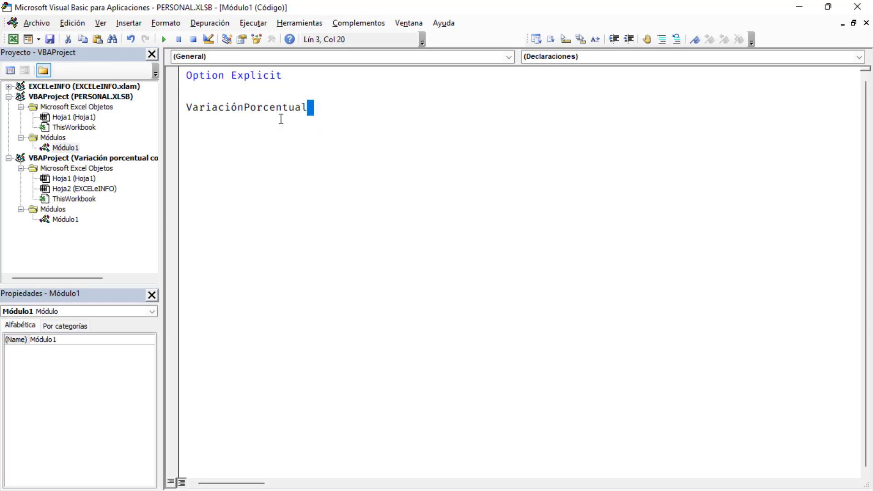
key(ctrl+x)
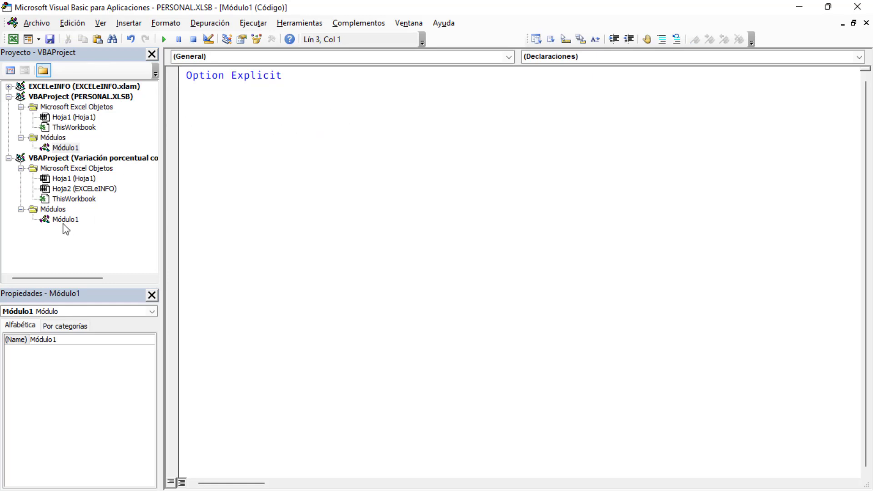
Copy the VariaciónPorcentual code from the workbook's Módulo1 into the new PERSONAL.XLSB module
double_click(65, 220)
key(ctrl+c)
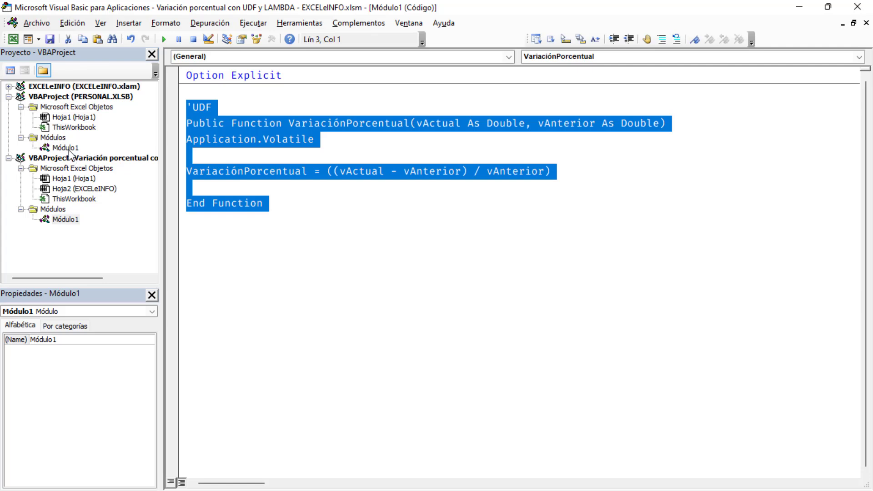
double_click(65, 148)
key(ctrl+v)
click(309, 152)
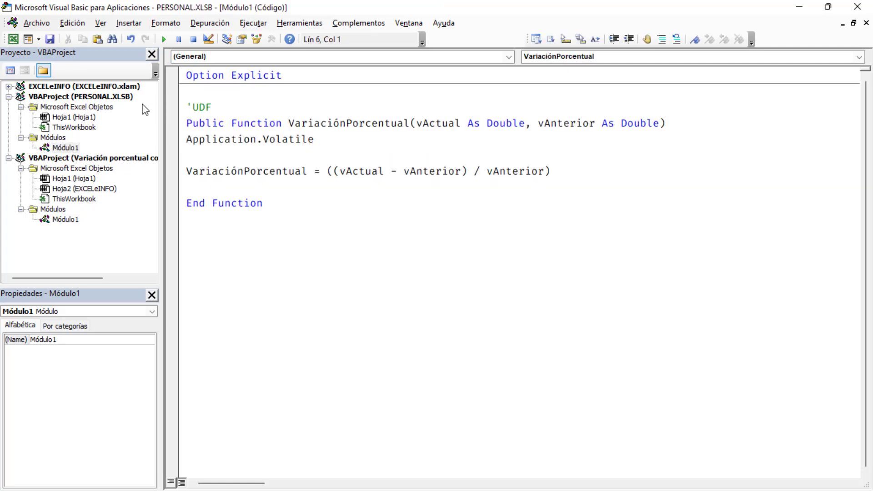
Review the pasted UDF in PERSONAL.XLSB and close the VBA editor
click(124, 97)
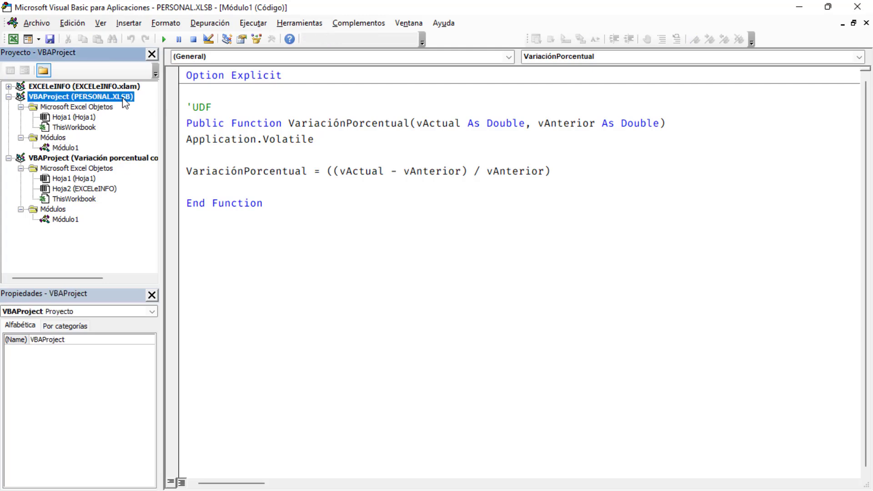
mouse_move(312, 207)
mouse_down()
mouse_move(151, 126)
mouse_move(151, 108)
mouse_up()
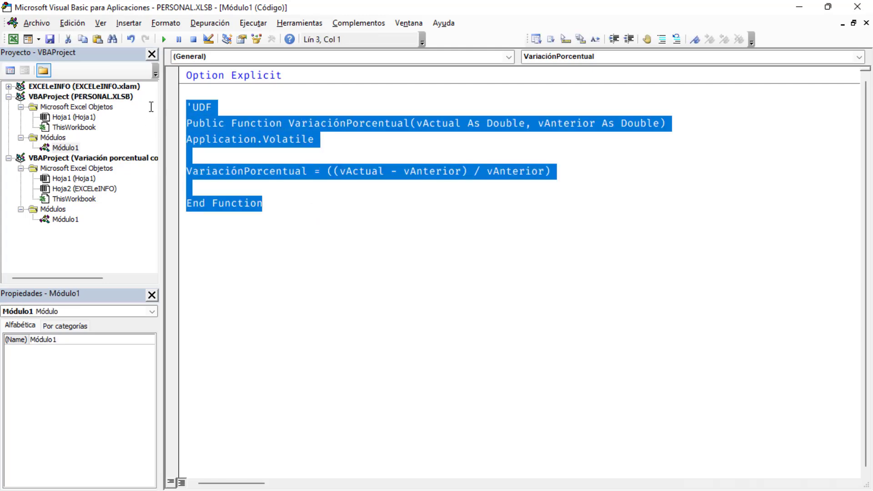
click(324, 133)
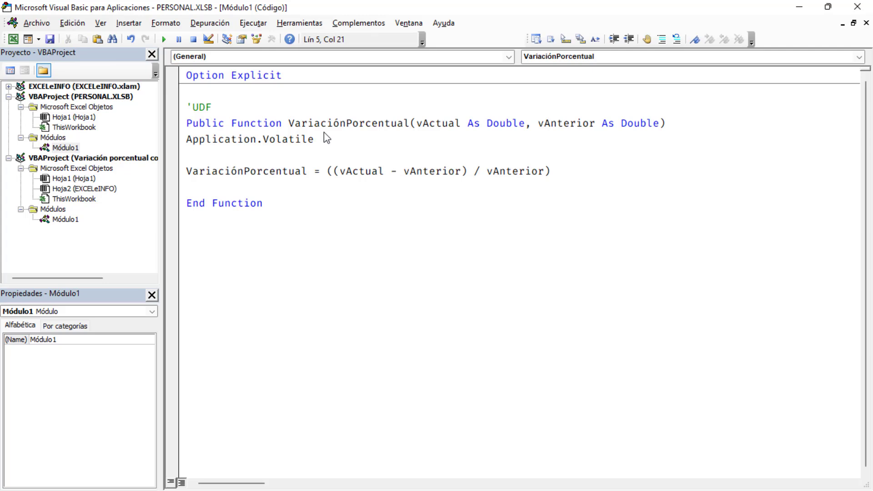
click(130, 98)
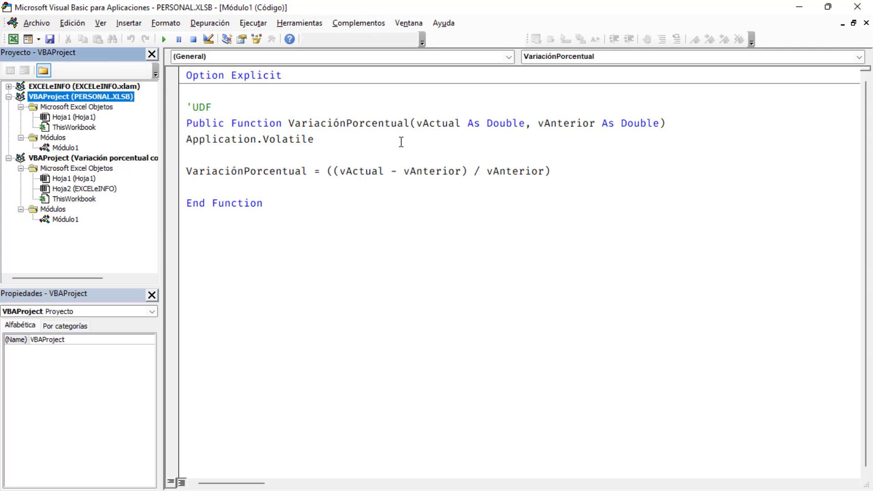
click(380, 136)
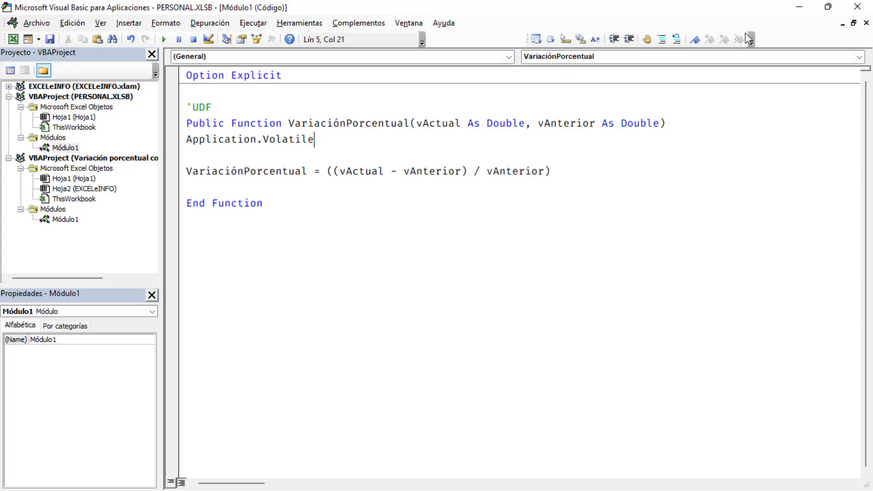
click(856, 7)
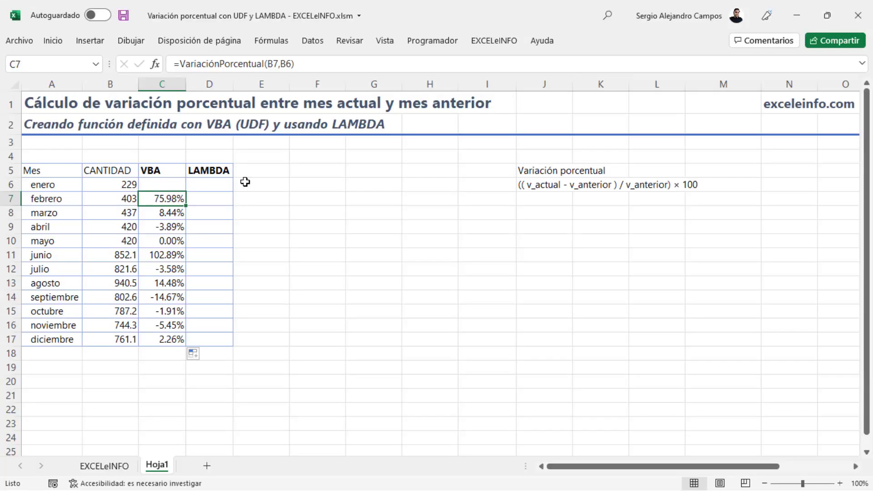
click(168, 210)
click(166, 196)
key(Up)
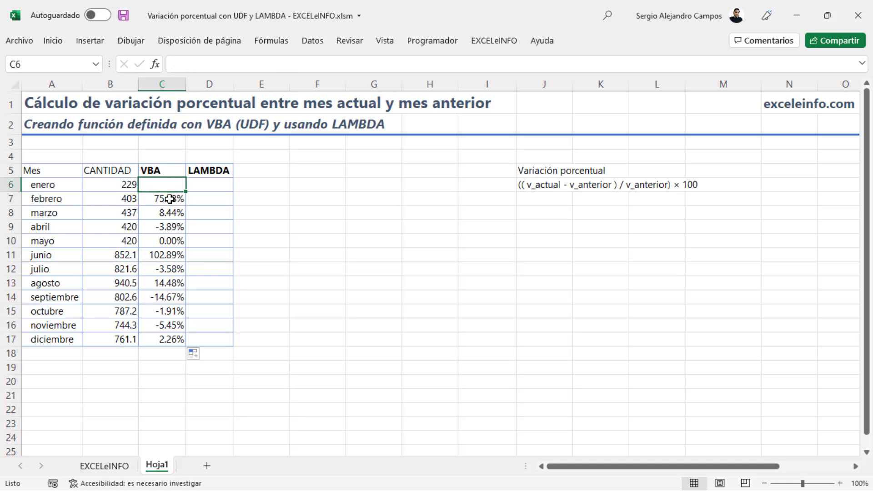
key(Down)
key(Right)
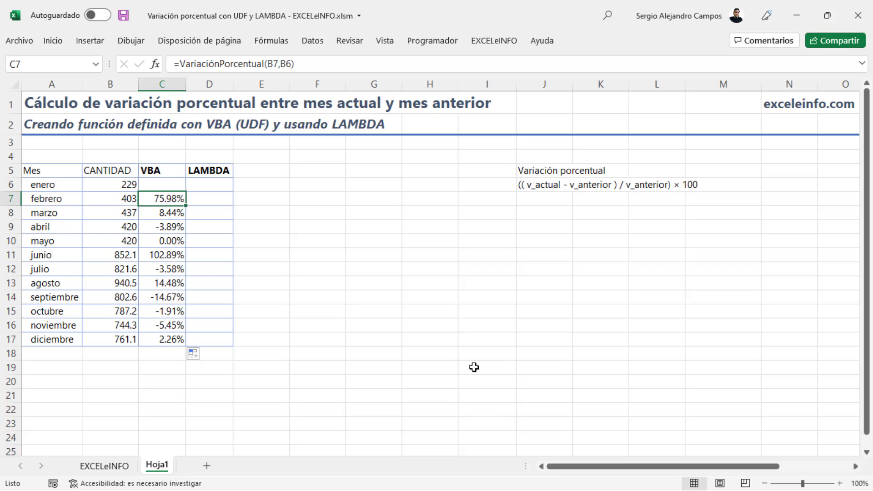
key(Right)
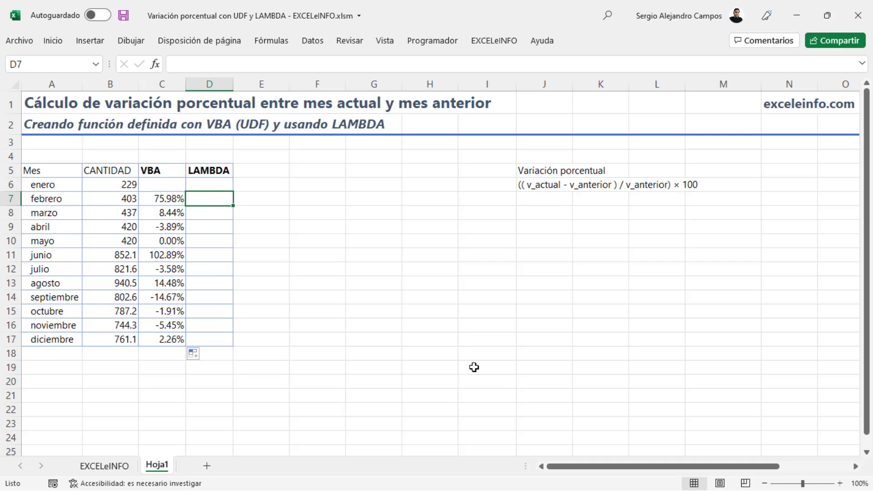
In F7, start =LAMBDA( with parameters vActual and vAnterior and begin the calculation ((vAc
key(Right)
key(Right)
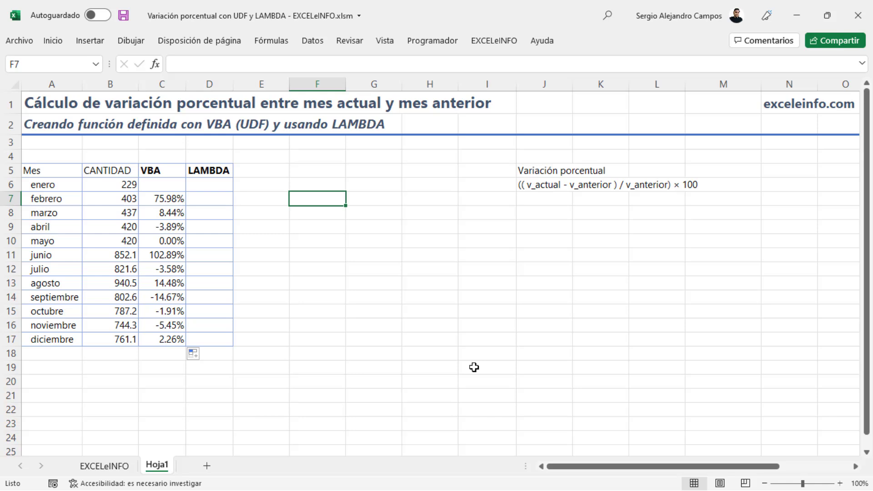
text(=l)
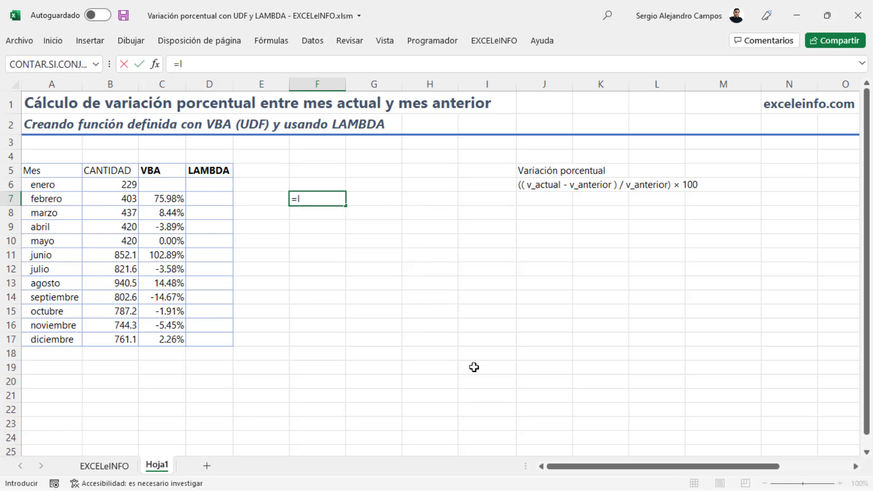
text(LAM)
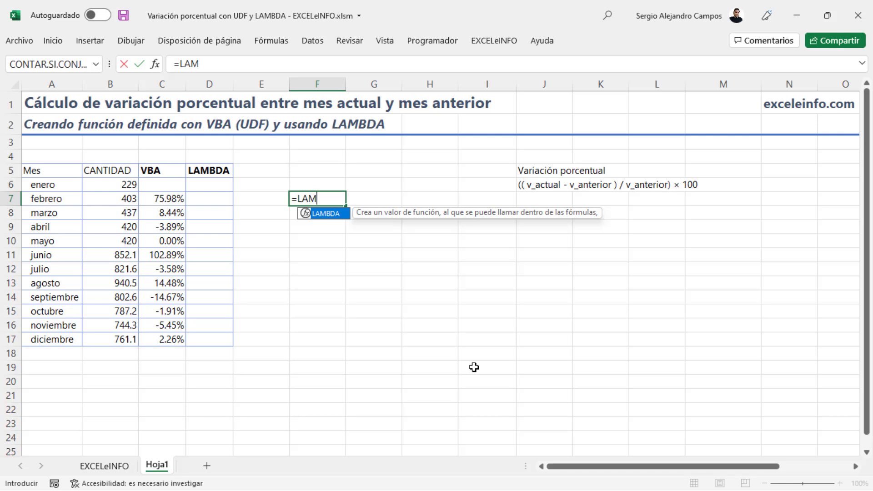
key(Tab)
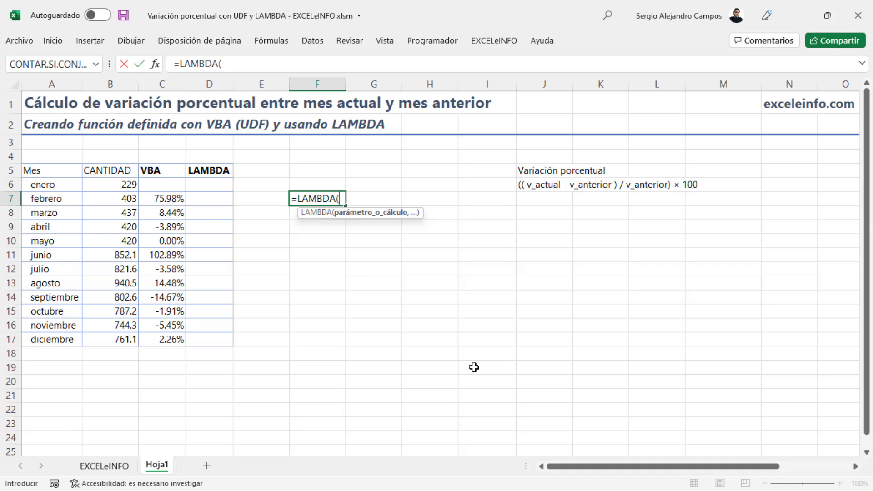
text(v)
key(BackSpace)
text(vAC)
text(T)
key(BackSpace)
key(BackSpace)
text(c)
text(tual)
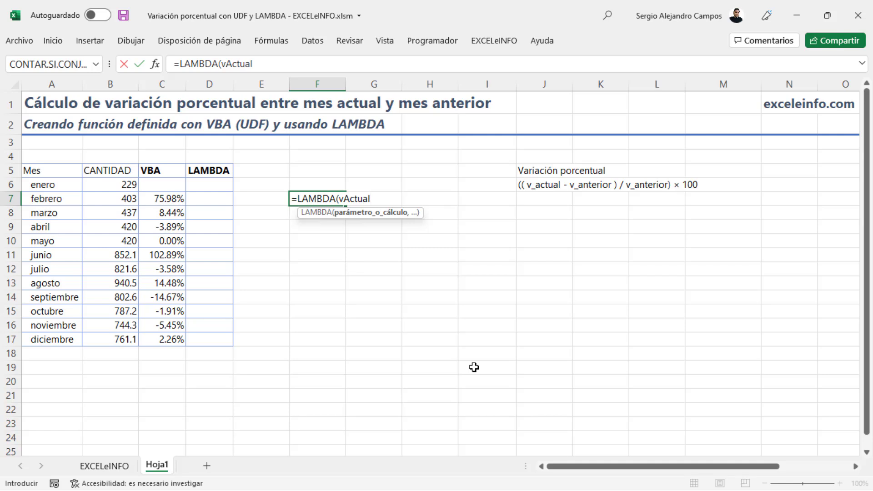
text(,)
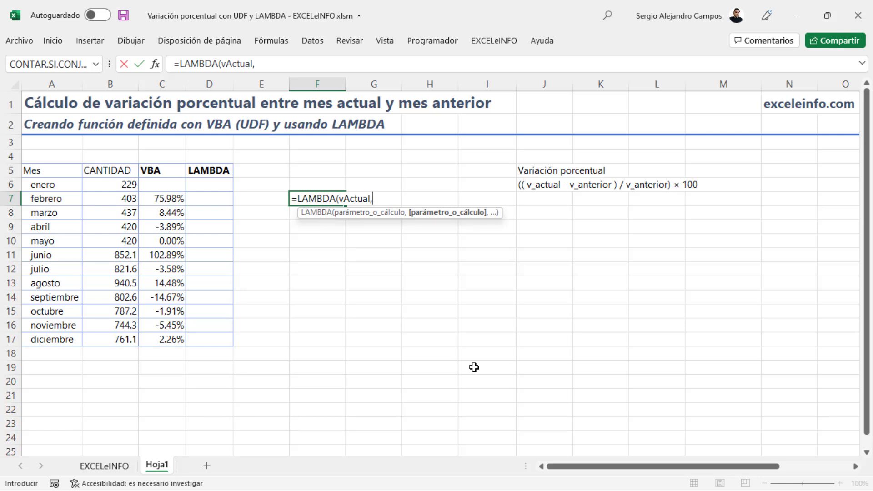
text(vAnt)
text(erior,)
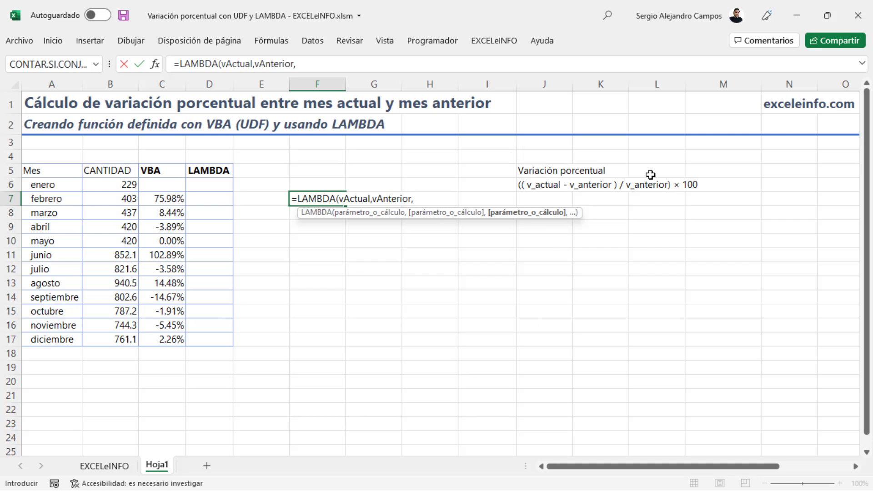
text((()
text(v)
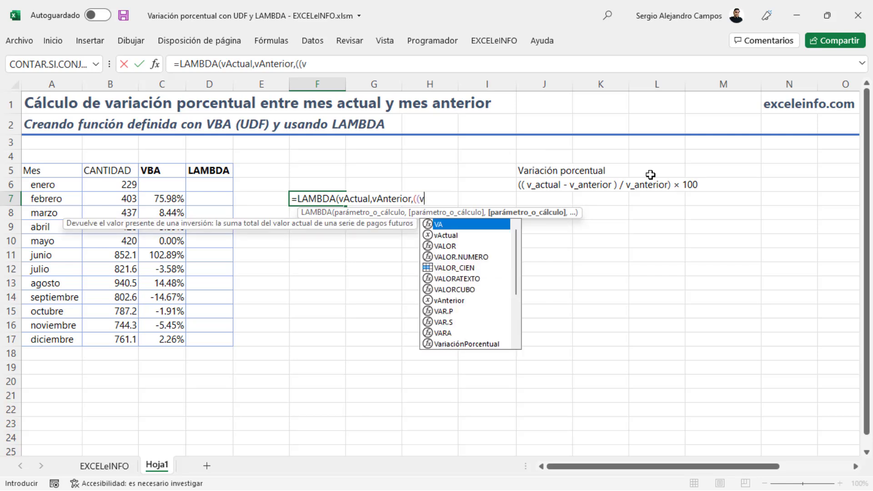
text(Ac)
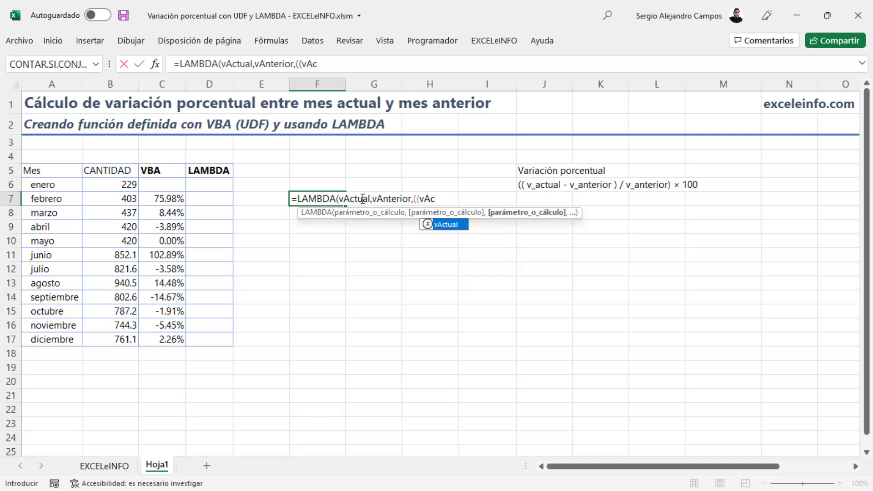
Complete F7 as =LAMBDA(vActual,vAnterior,((vActual-vAnterior)/vAnterior)) and enter it
key(Tab)
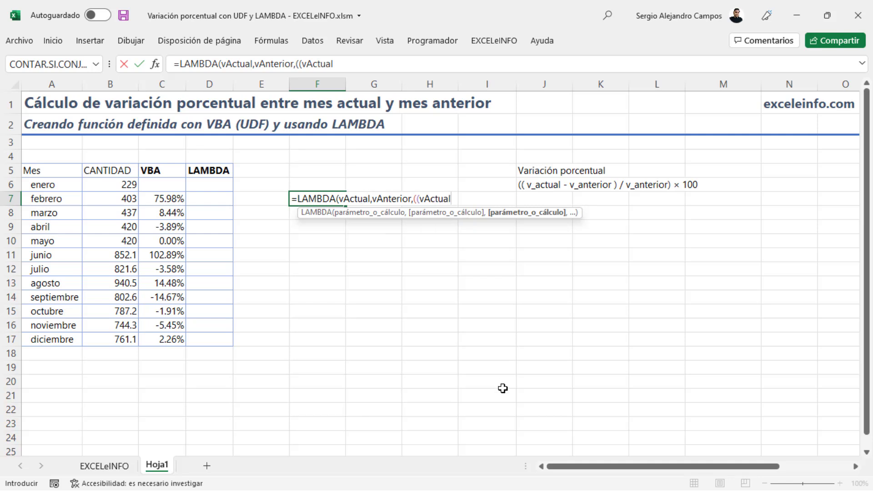
text(-)
text(va)
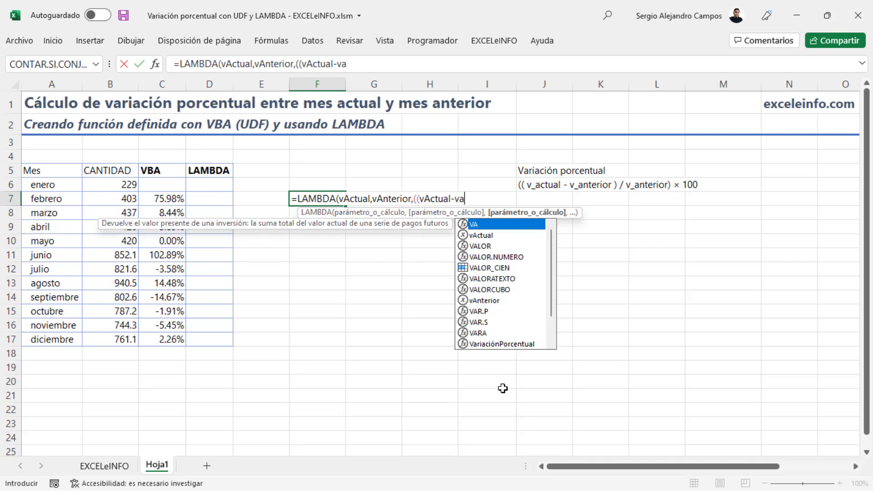
key(Down)
key(Down)
key(Down)
key(Down)
key(Down)
key(Down)
key(Down)
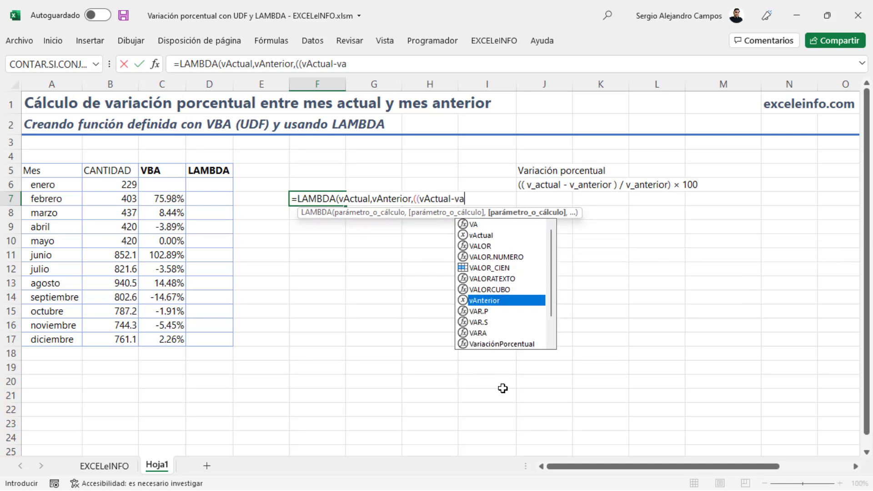
key(Tab)
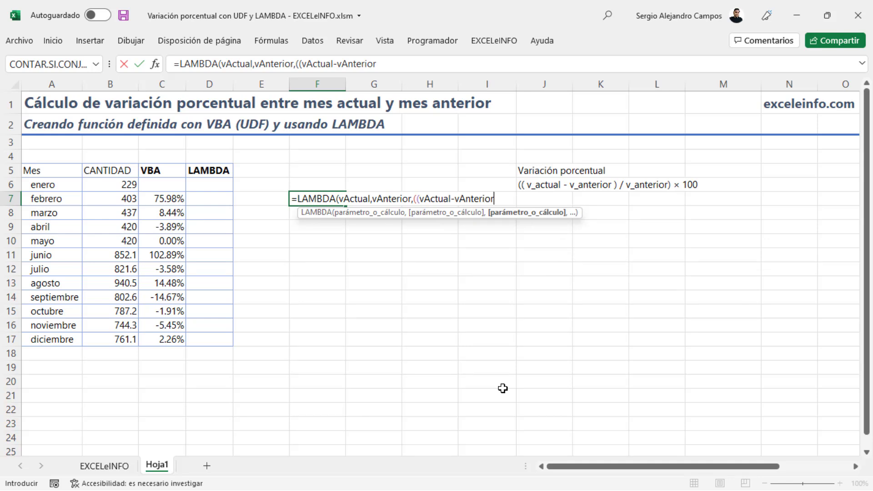
text()/)
text(vA)
text(n)
key(Tab)
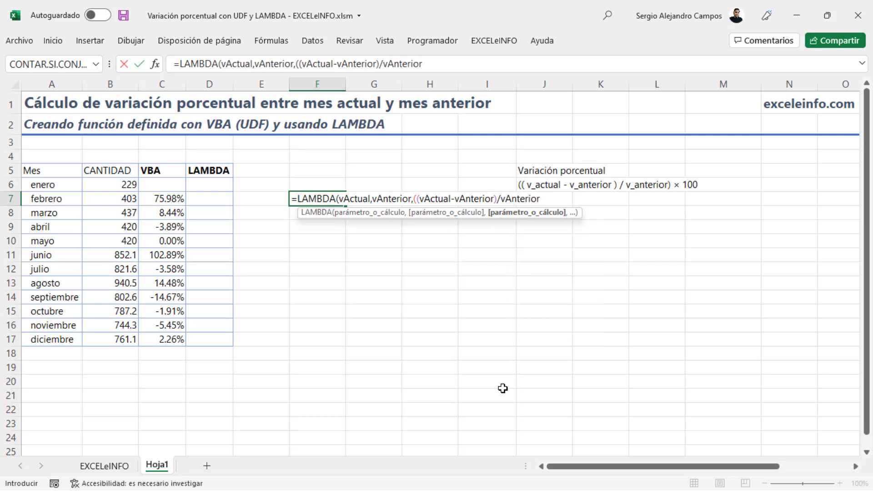
text())
text())
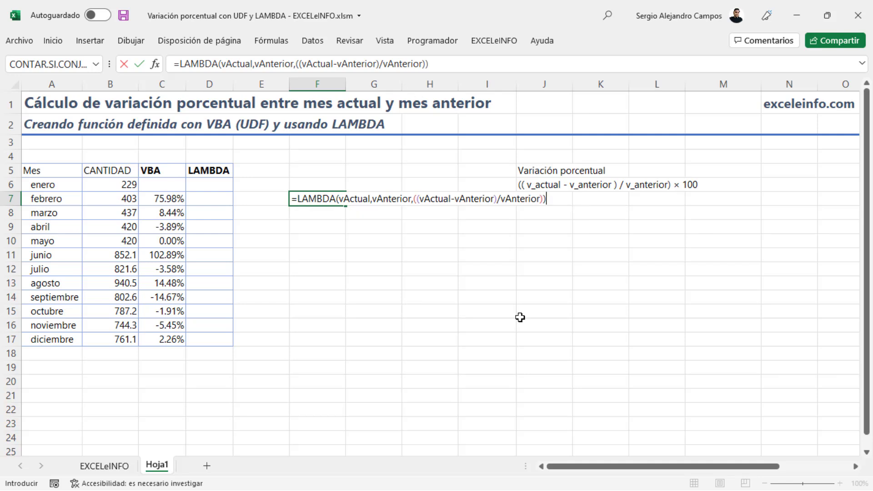
key(Return)
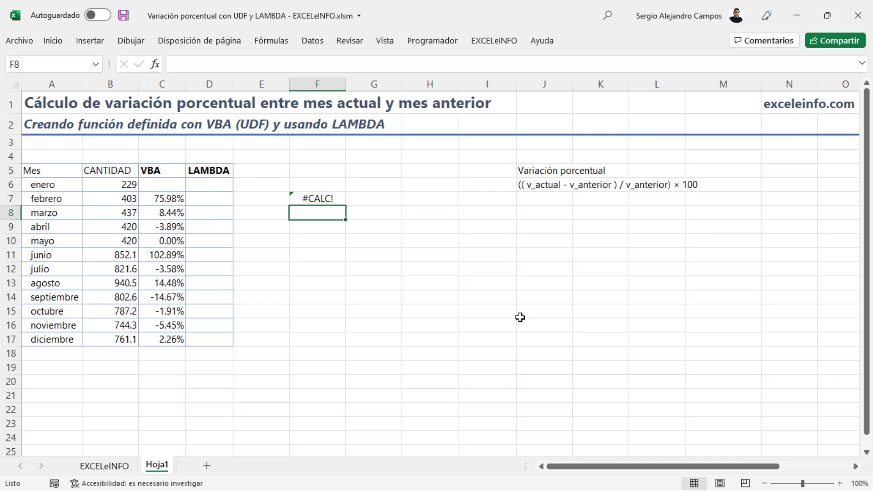
key(Up)
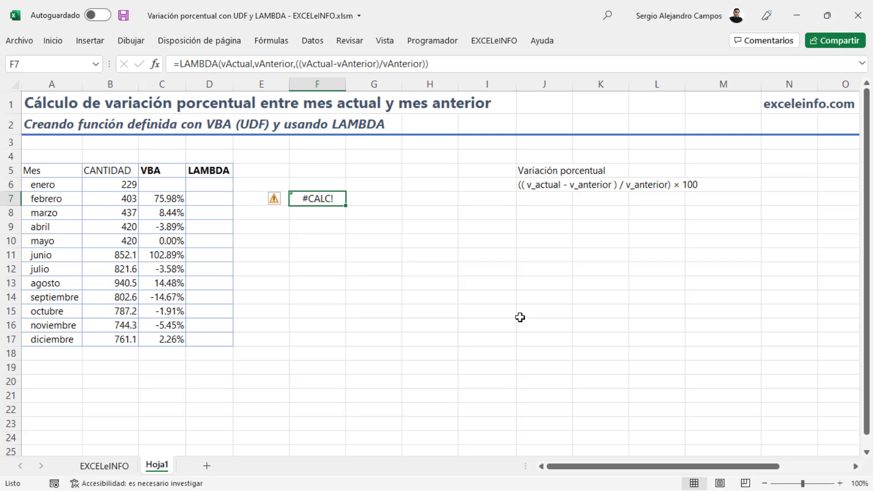
key(F2)
key(ctrl+Return)
click(442, 63)
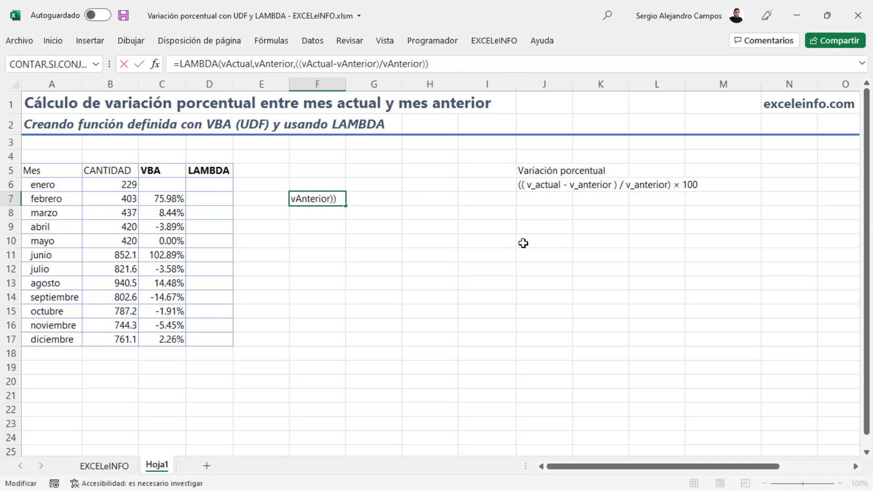
Append the arguments (B7,B6) to F7's LAMBDA so it returns 0.75982533
text(()
click(103, 197)
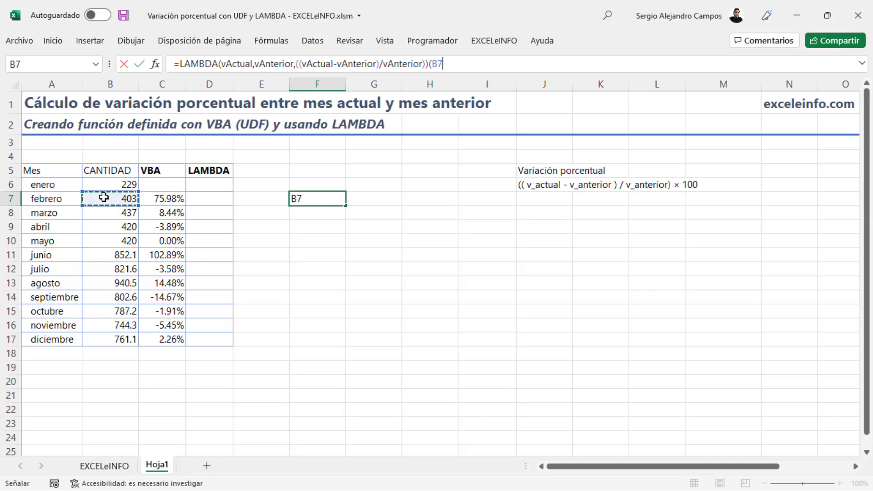
text(,)
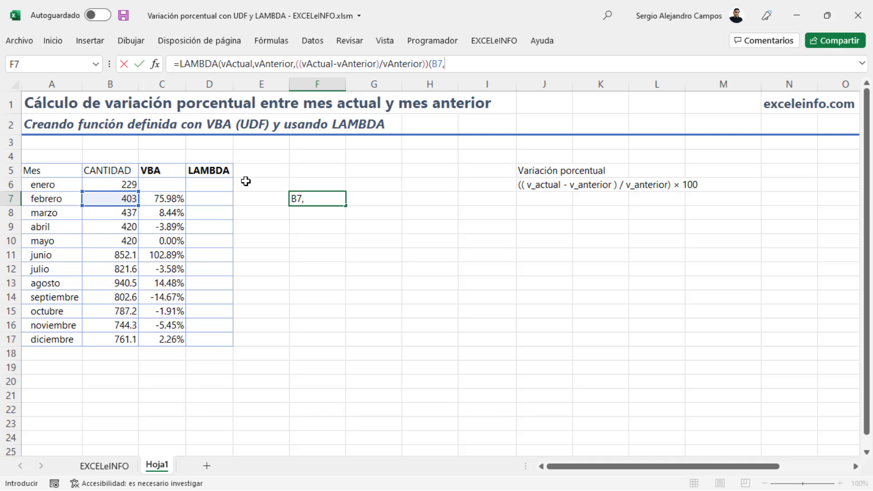
click(122, 184)
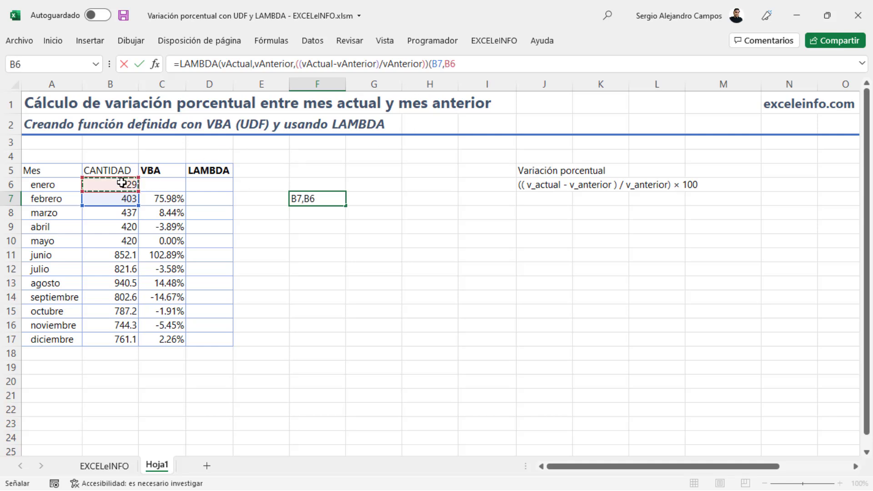
text())
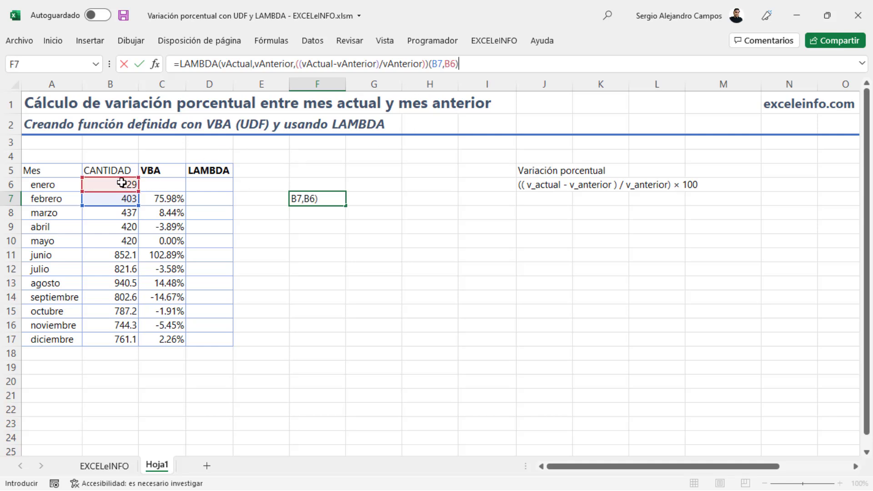
key(Return)
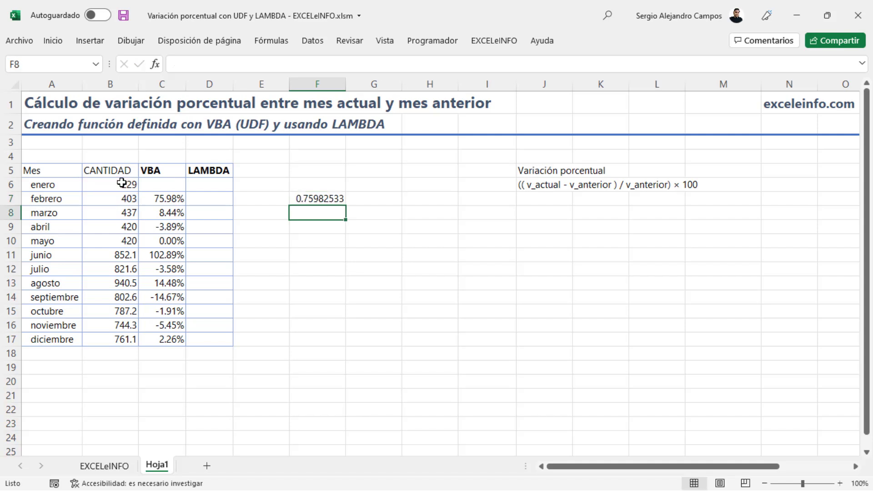
Review the B7,B6 arguments in F7's formula without changing it, then bring up F7's context menu
key(Up)
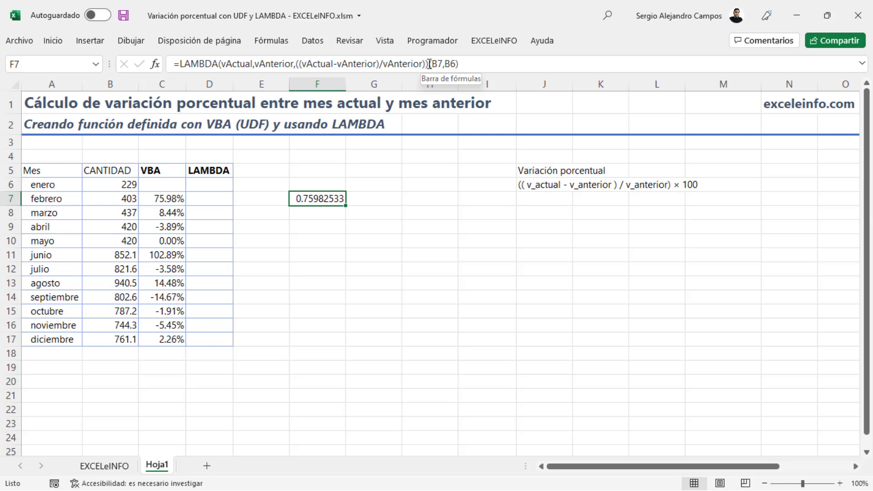
drag(429, 63, 471, 62)
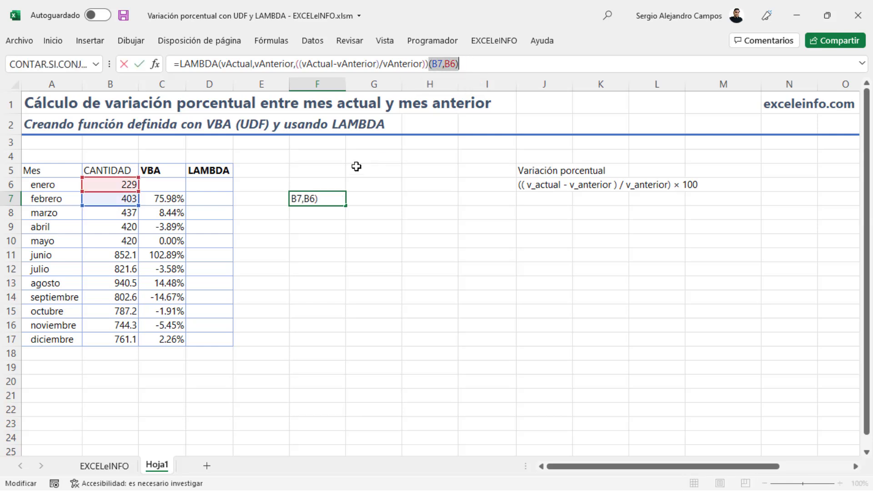
key(Escape)
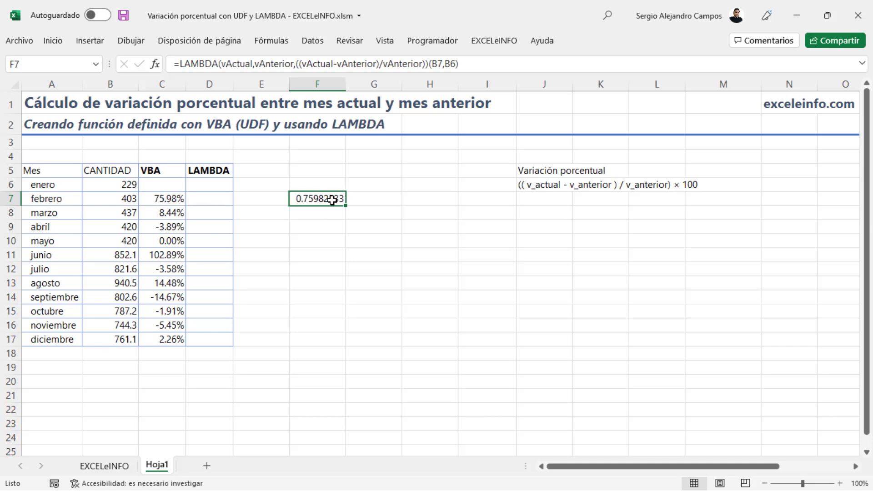
right_click(331, 199)
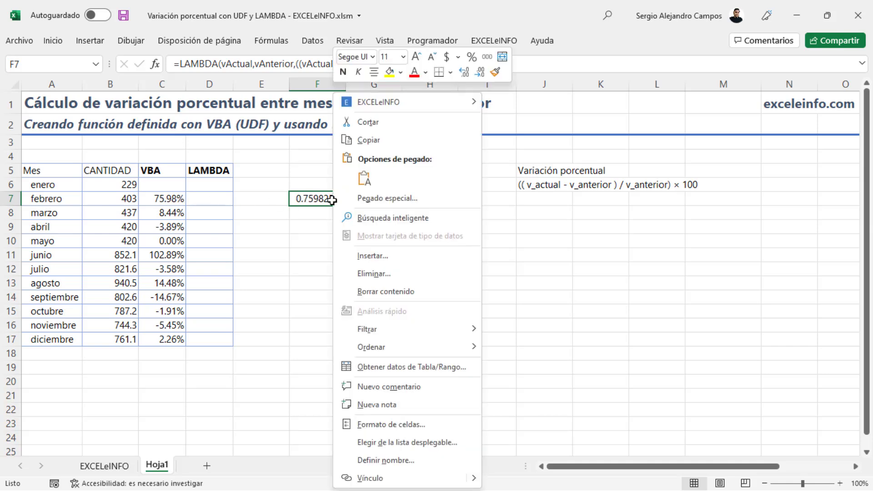
Format F7 as a percentage with two decimals, showing 75.98%
click(472, 58)
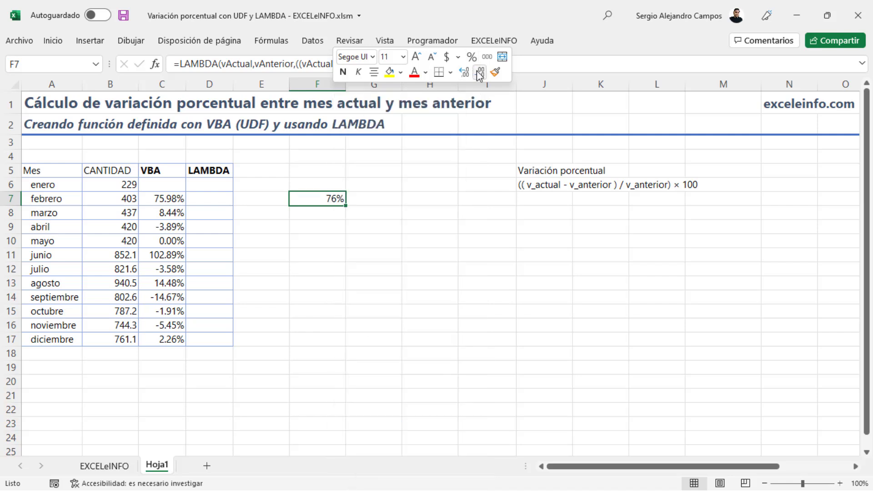
click(469, 73)
click(470, 73)
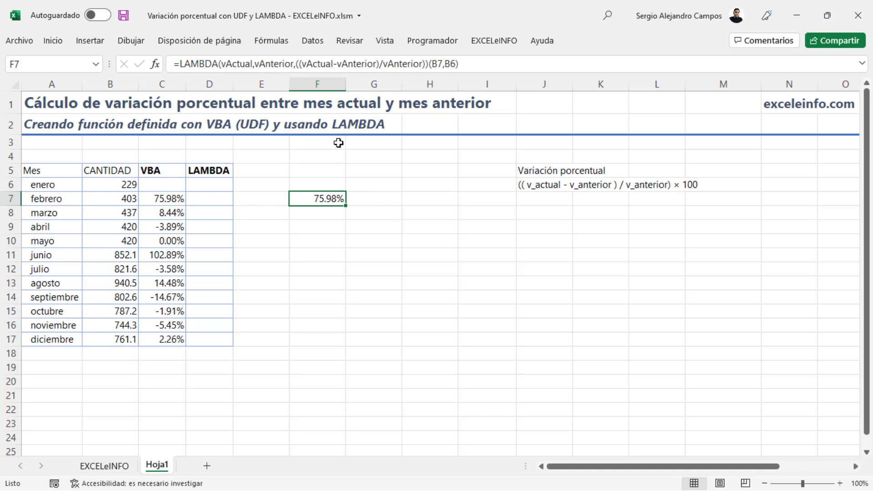
drag(180, 64, 485, 64)
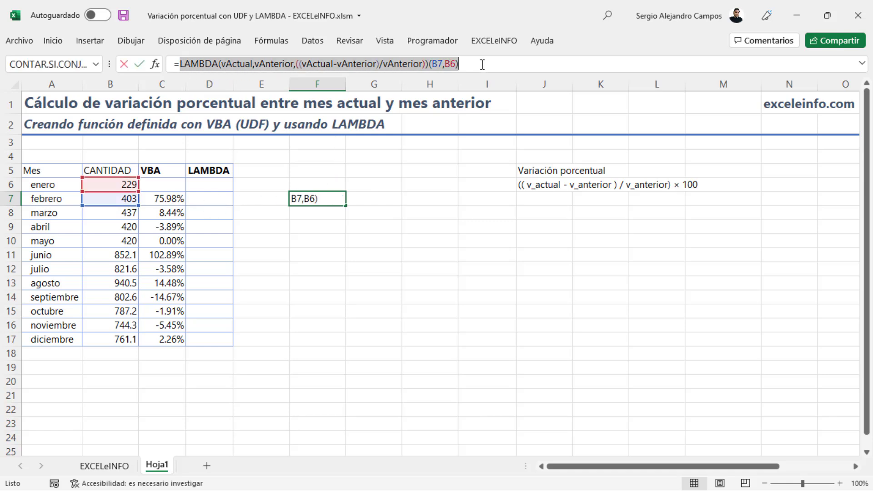
key(Escape)
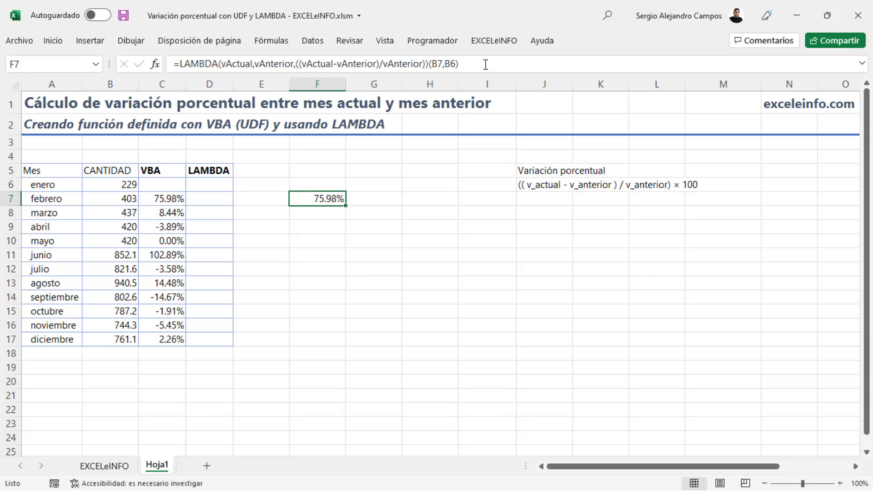
Copy the LAMBDA definition part of F7's formula from the formula bar
drag(173, 64, 429, 67)
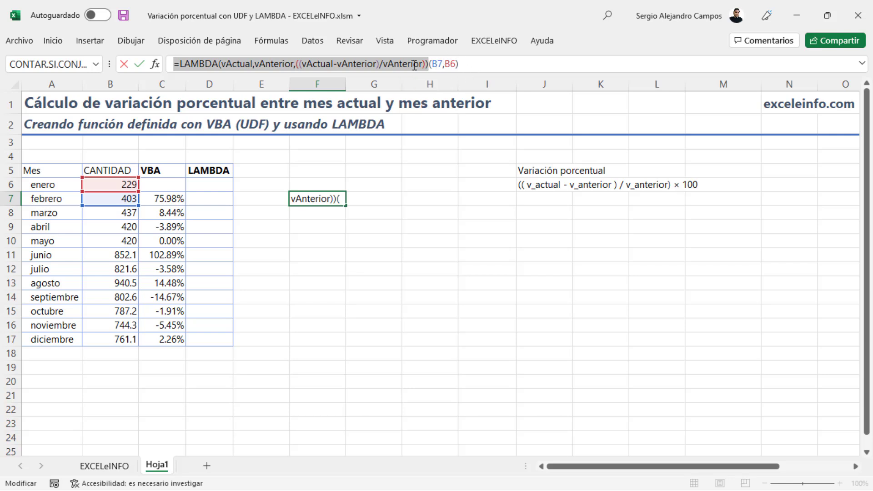
right_click(394, 65)
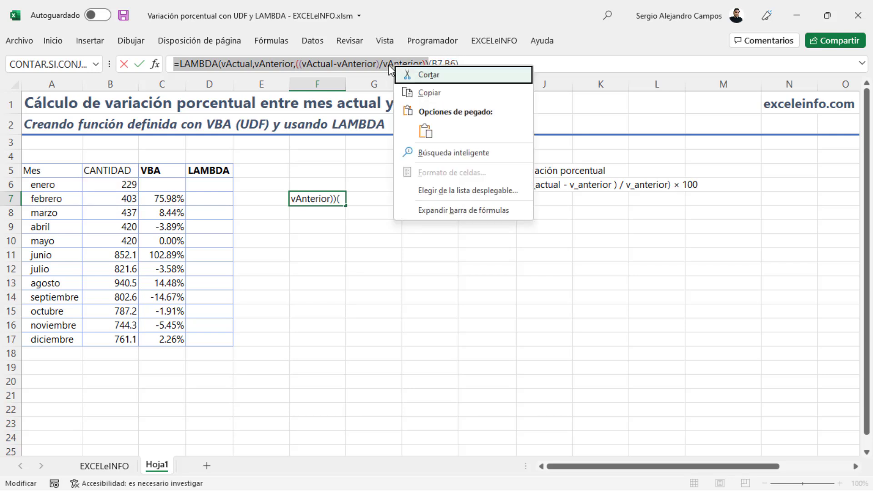
click(436, 96)
key(Escape)
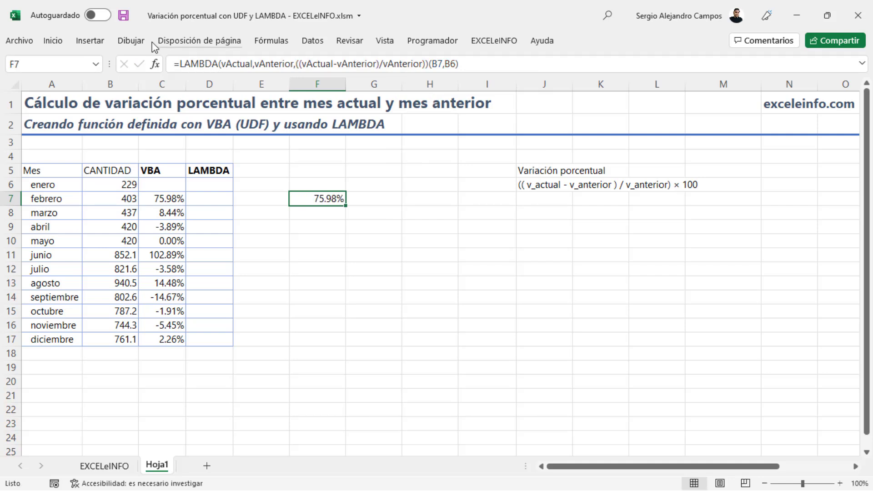
Define a new name VariaciónPorcentual_LAMBDA with comment 'Obtener la variación porcentual entre un mes y otro'
click(271, 42)
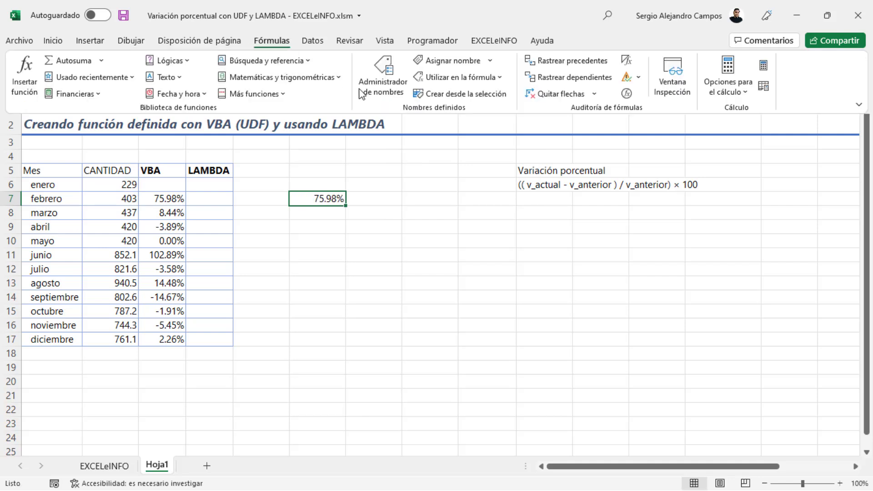
click(390, 80)
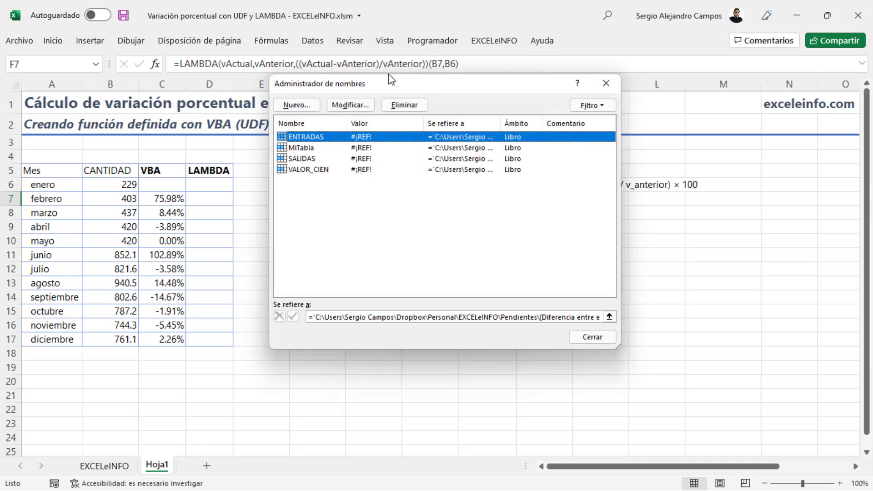
click(308, 107)
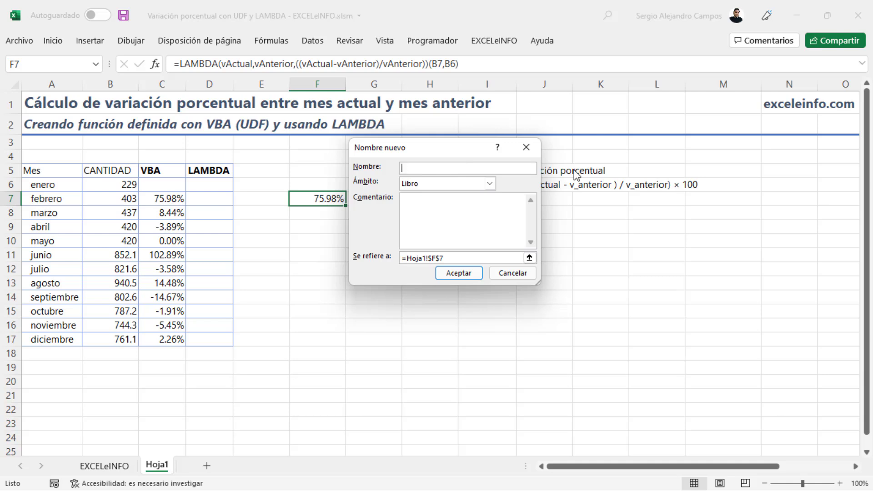
text(Variación)
text(Porcent)
text(ay)
key(BackSpace)
key(BackSpace)
text(ual)
text(_LAM)
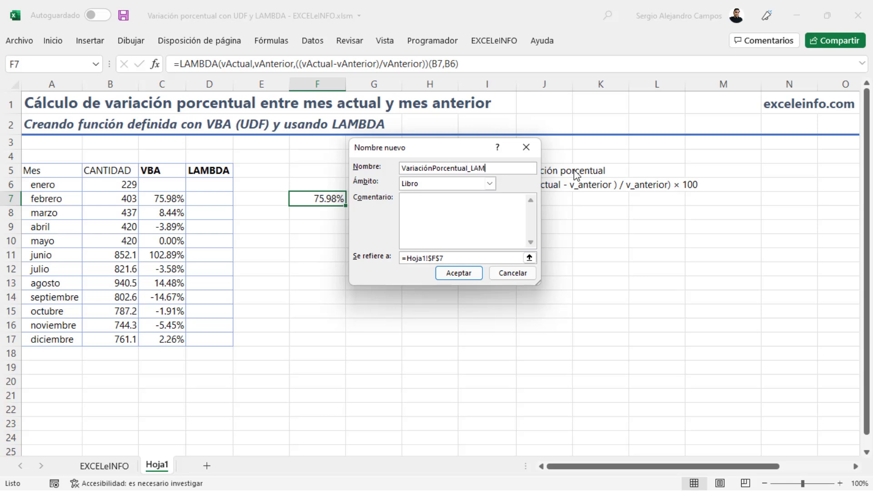
text(BDA)
click(458, 212)
text(Obtener la varia)
text(ción porcentua)
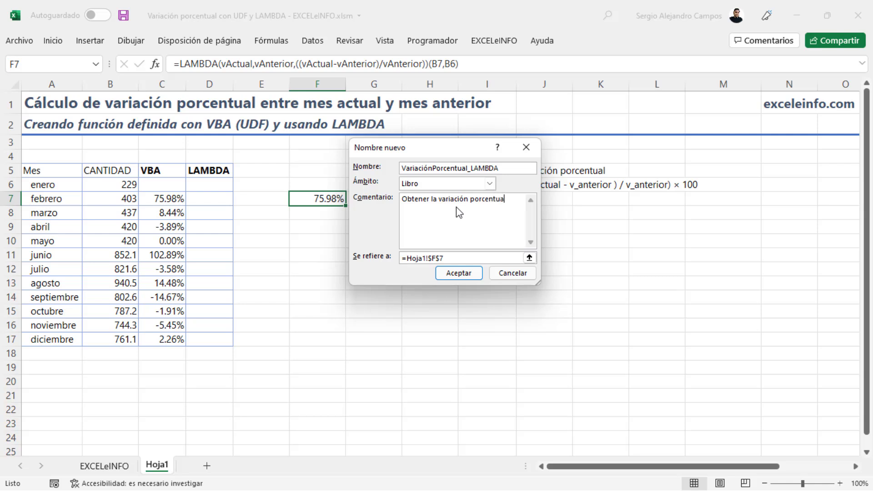
text(l entre)
text( un mes y)
text( otro)
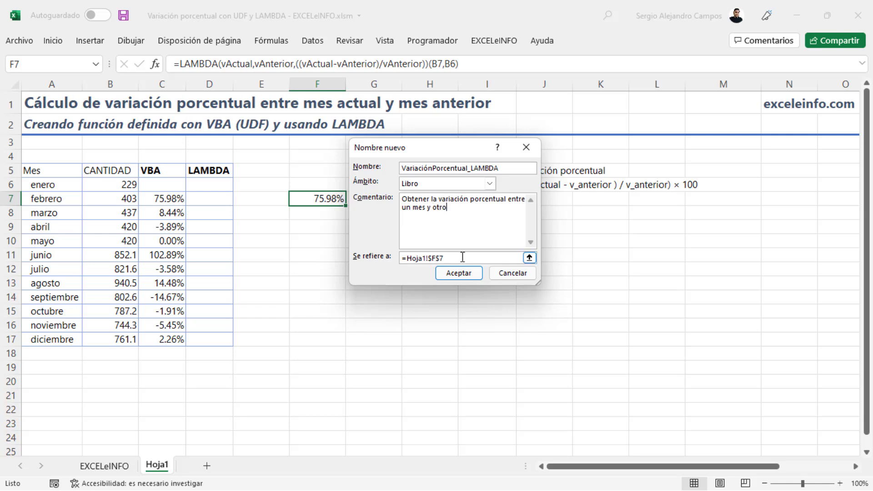
Paste the copied LAMBDA into Se refiere a, confirm the name, and close the Name Manager
drag(463, 257, 372, 257)
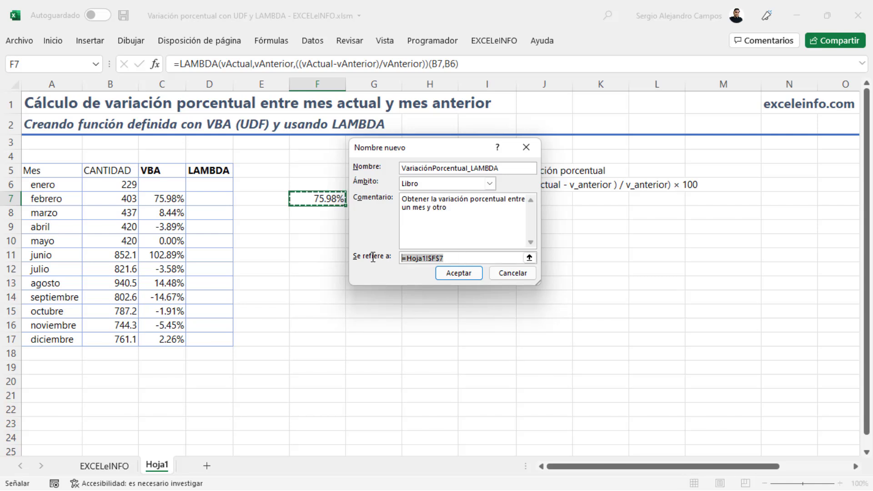
key(Delete)
key(ctrl+v)
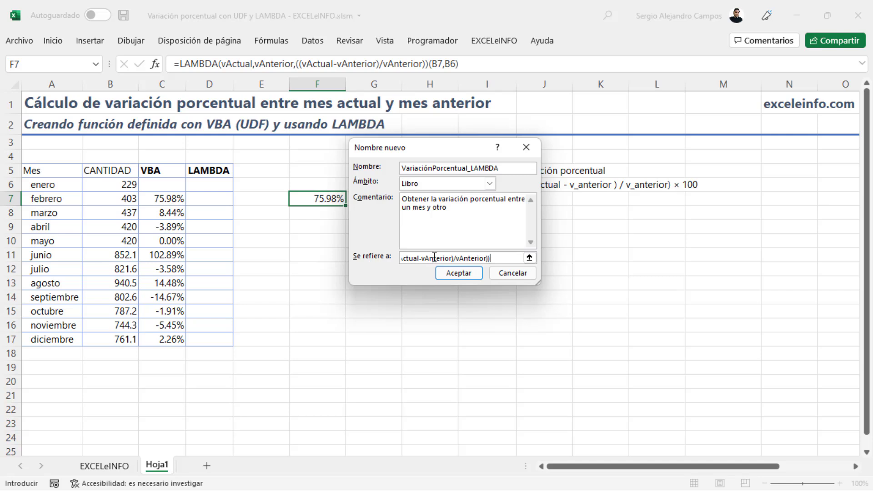
drag(435, 257, 339, 257)
click(407, 257)
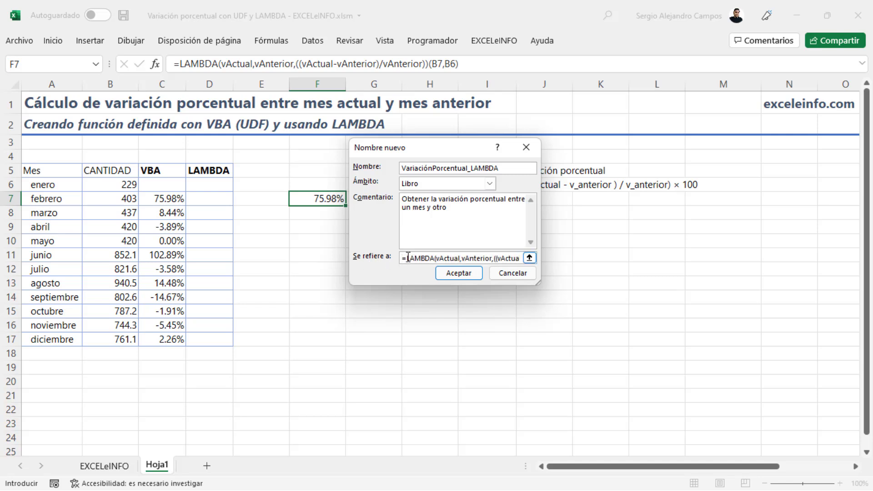
drag(435, 257, 539, 258)
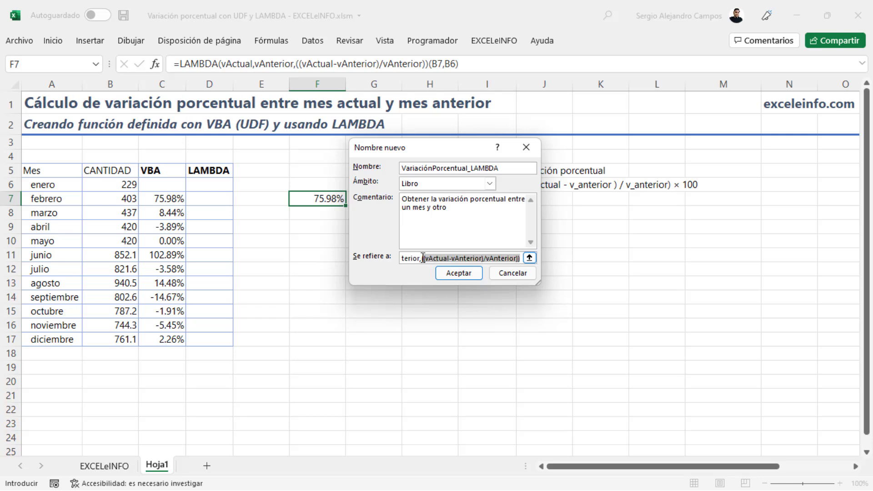
drag(539, 259, 523, 257)
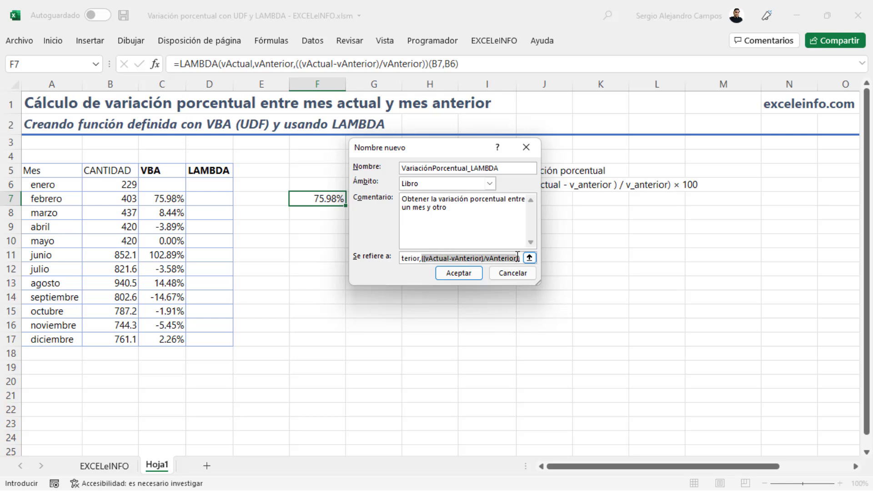
click(472, 259)
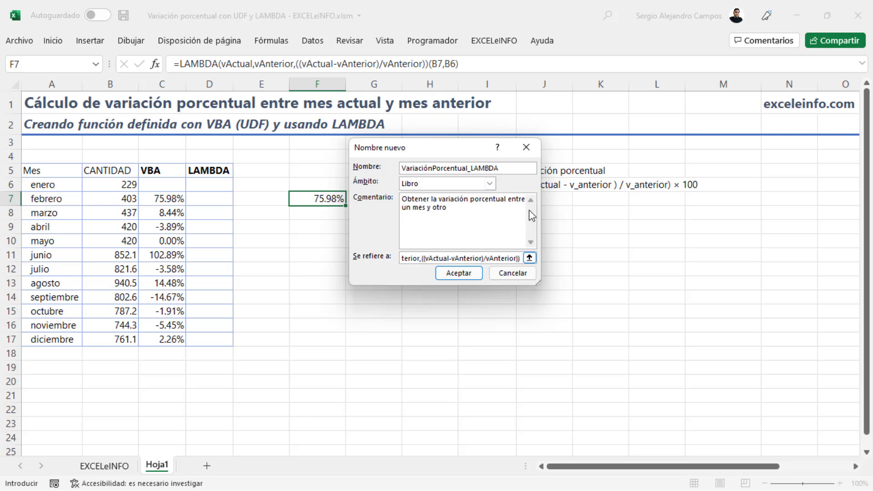
drag(520, 168, 388, 171)
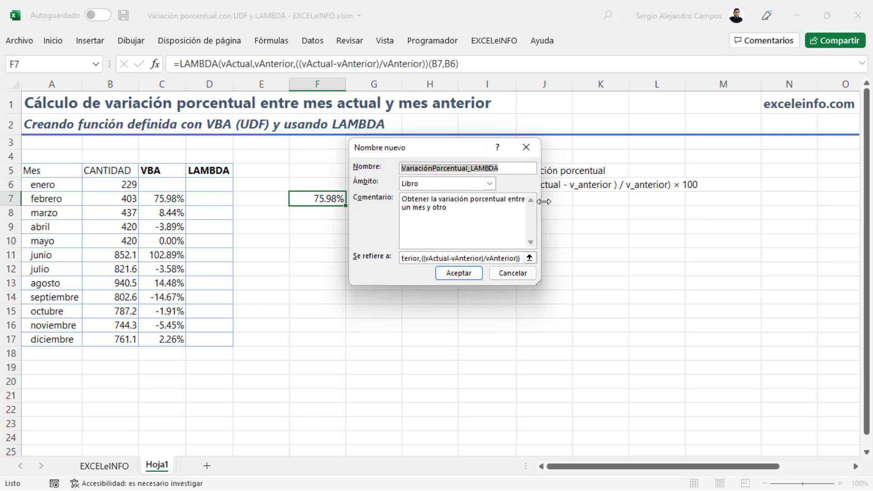
click(450, 275)
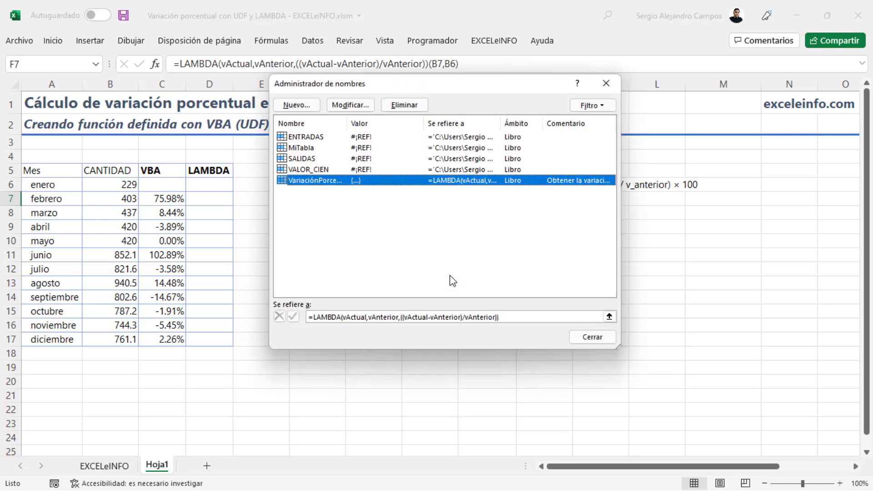
click(607, 342)
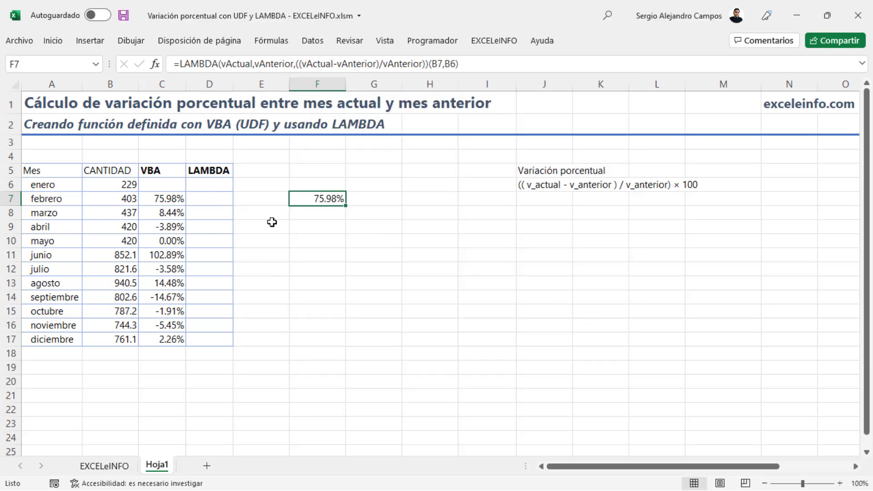
Enter =VariaciónPorcentual_LAMBDA(B7,B6) in D7, returning 0.759825 for February
click(220, 198)
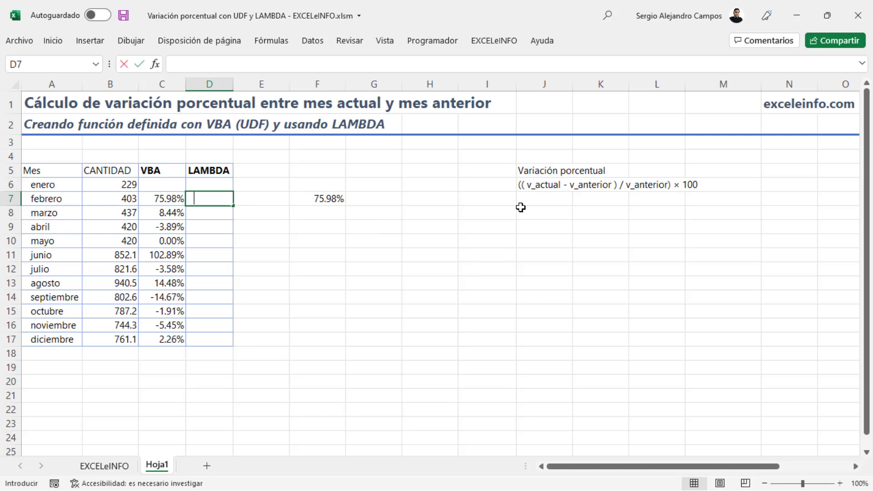
text(=vari)
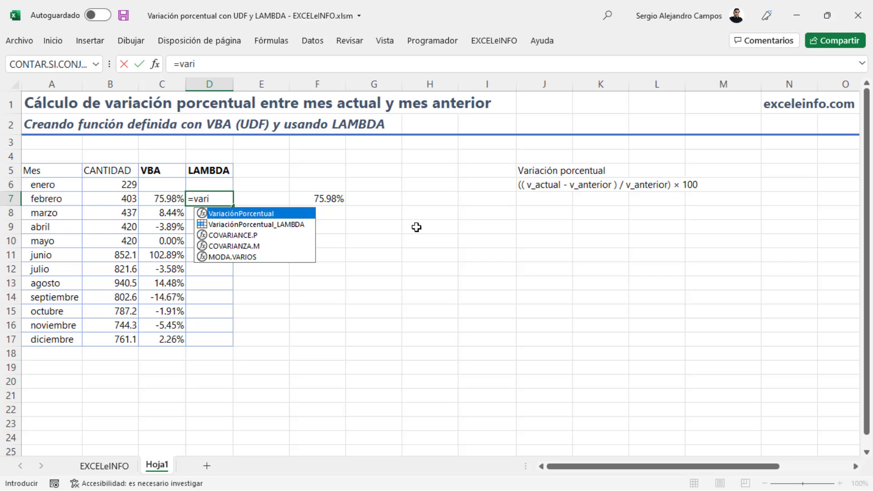
key(Down)
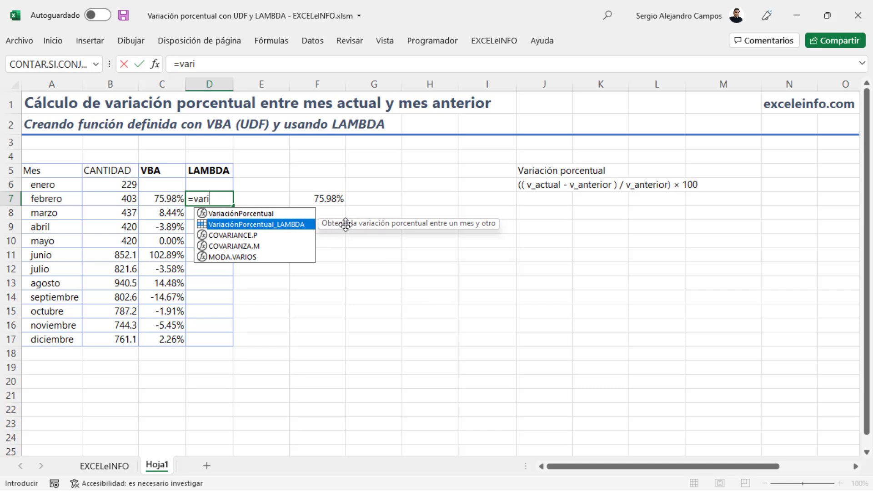
double_click(279, 226)
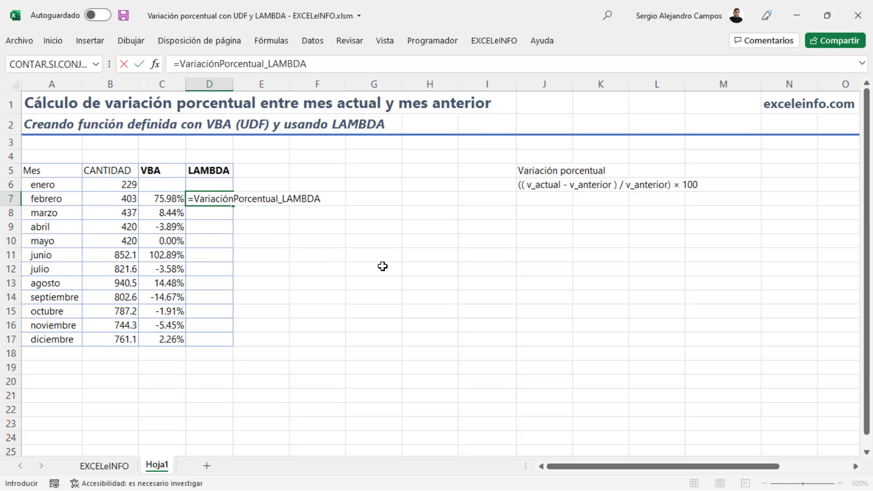
text(()
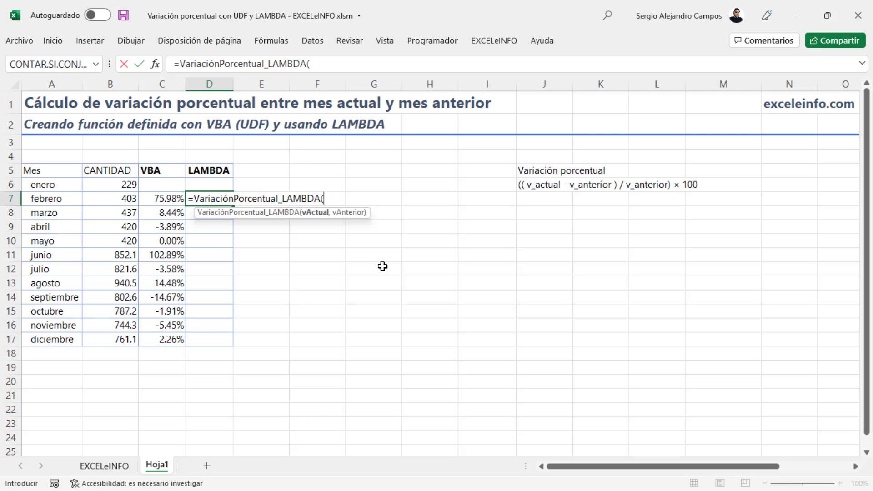
click(126, 198)
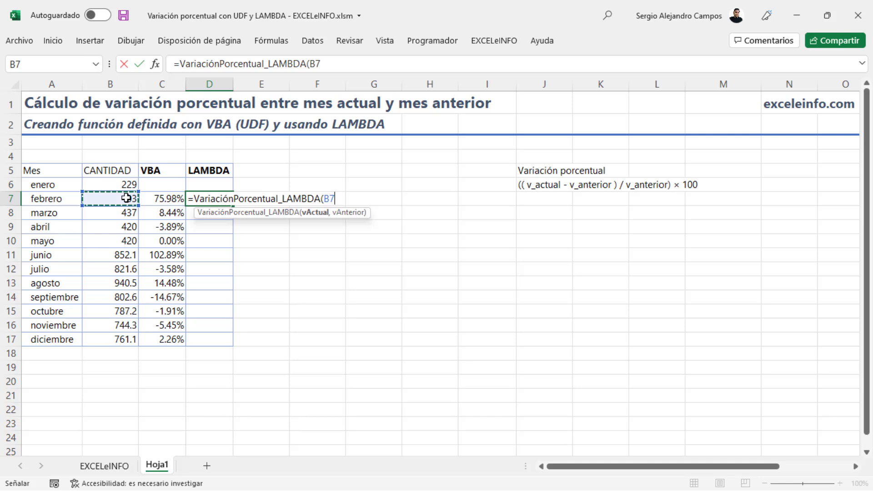
text(,)
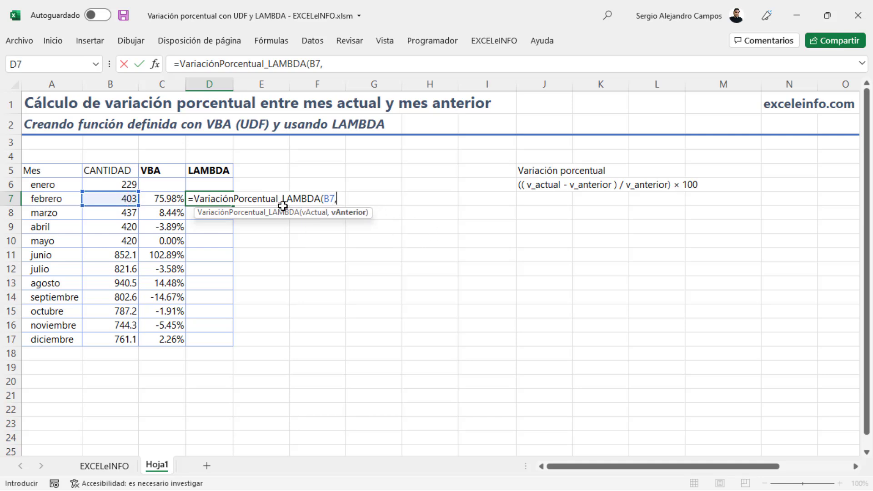
click(115, 185)
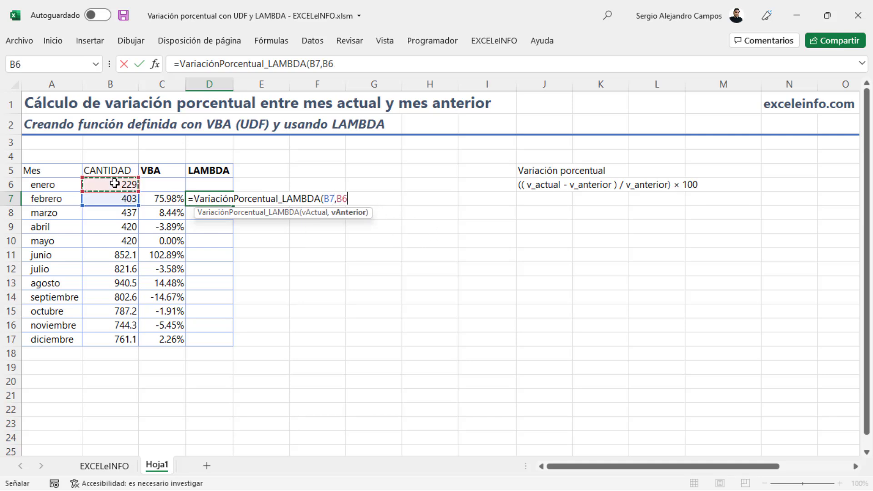
text())
key(Return)
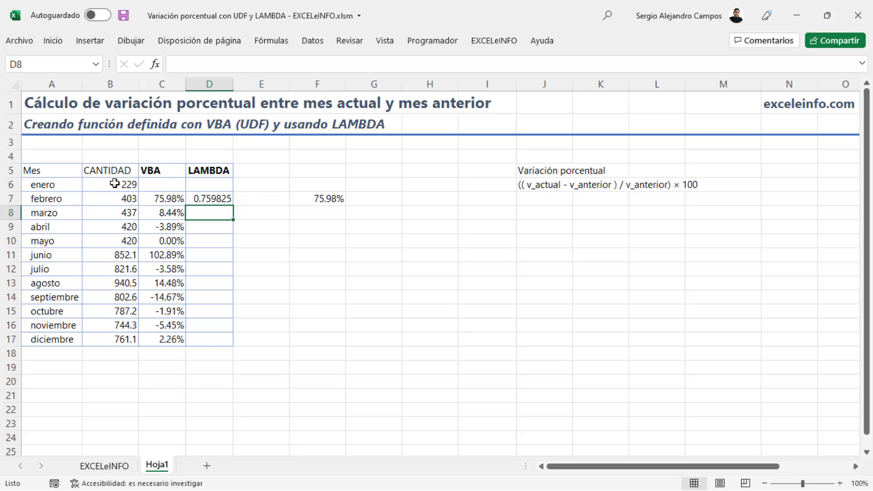
click(216, 198)
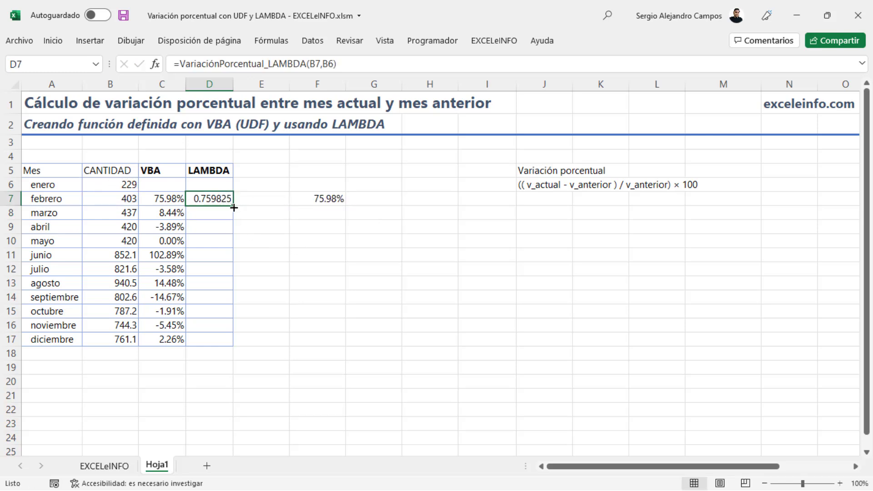
Fill D7 down to D17 and format the results as two-decimal percentages
double_click(233, 205)
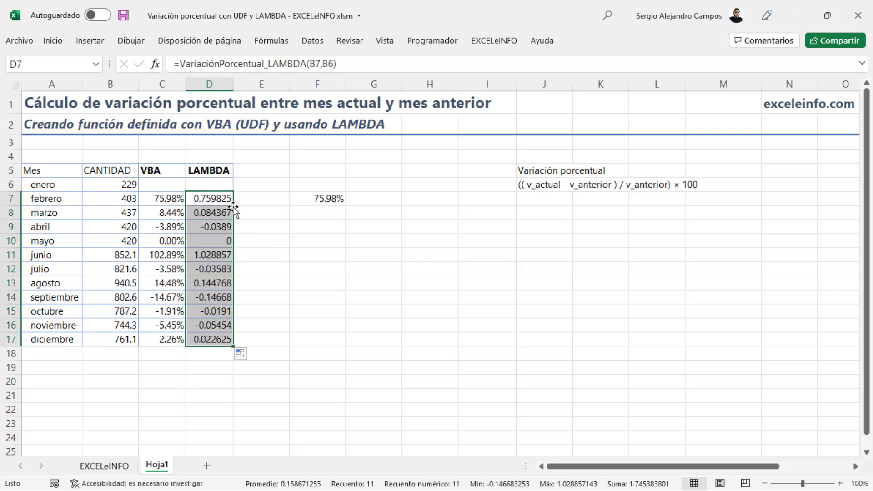
click(51, 42)
click(420, 77)
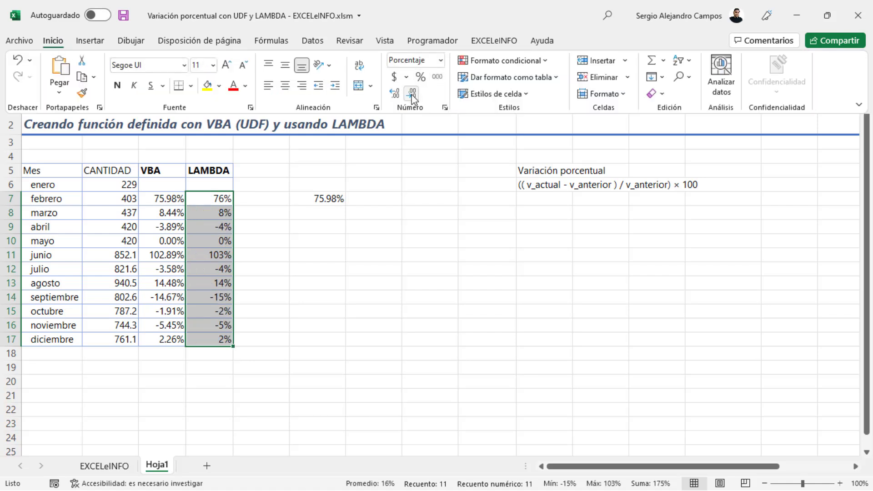
click(395, 95)
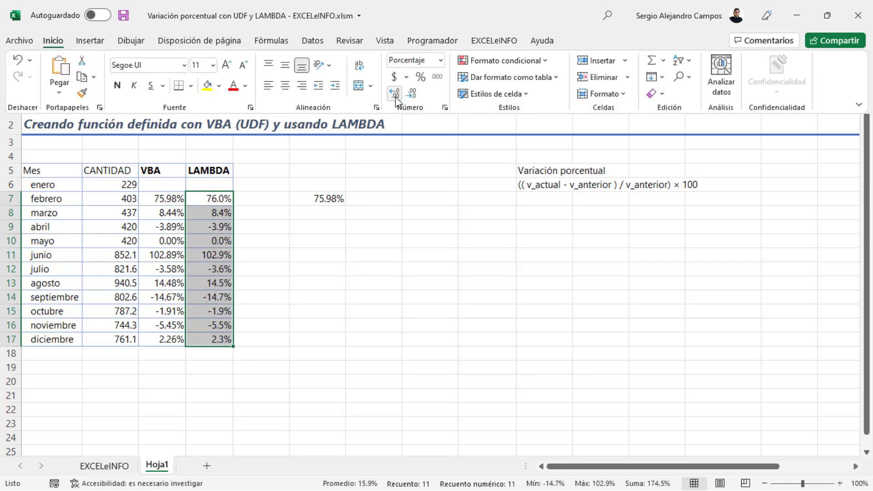
click(395, 96)
Compare against the VBA formula in C7 and the VBA column
click(239, 209)
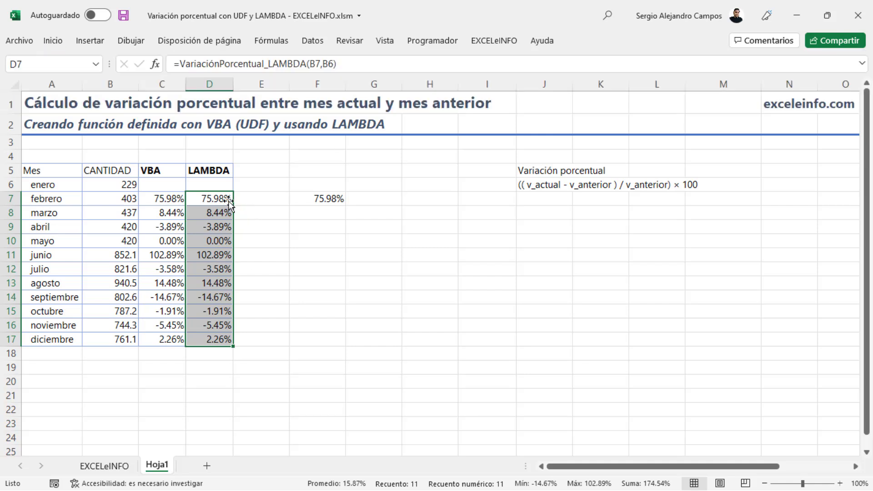
click(168, 199)
click(168, 170)
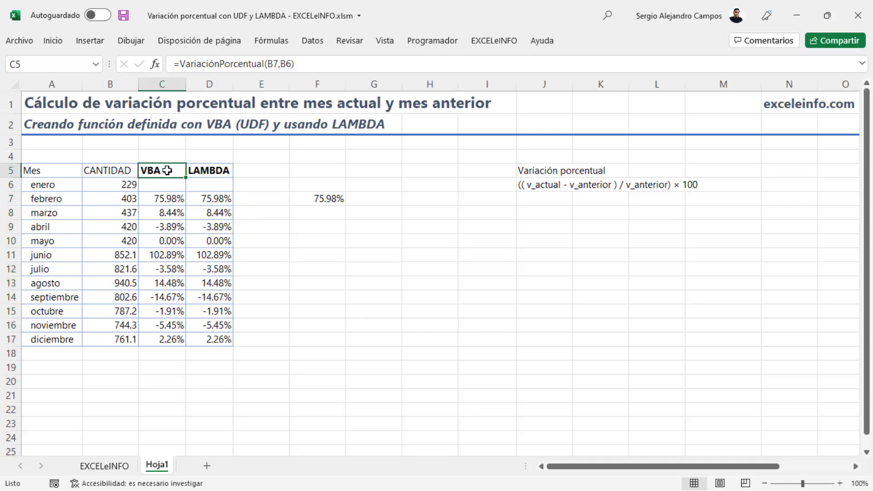
click(205, 172)
click(208, 196)
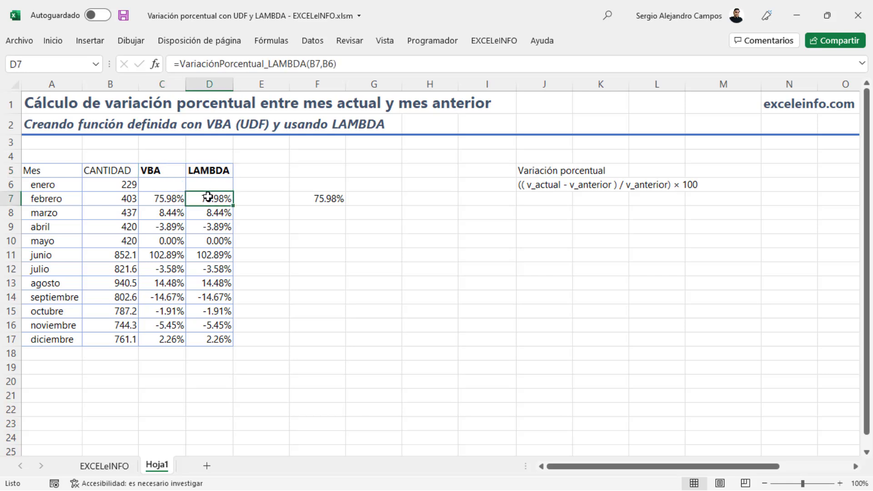
click(322, 199)
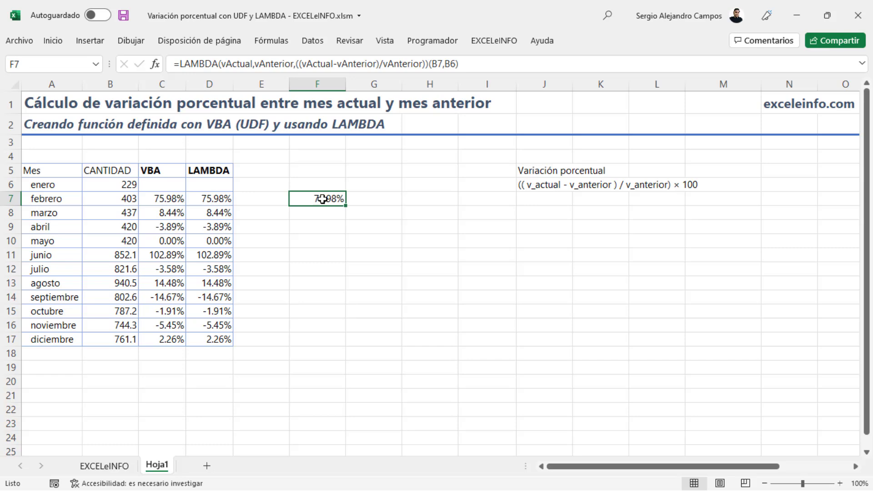
click(260, 184)
click(272, 40)
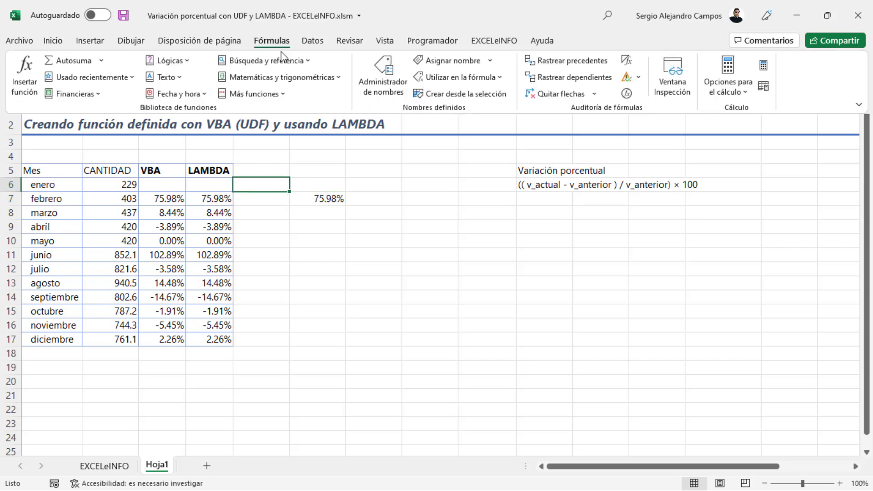
click(370, 80)
key(Escape)
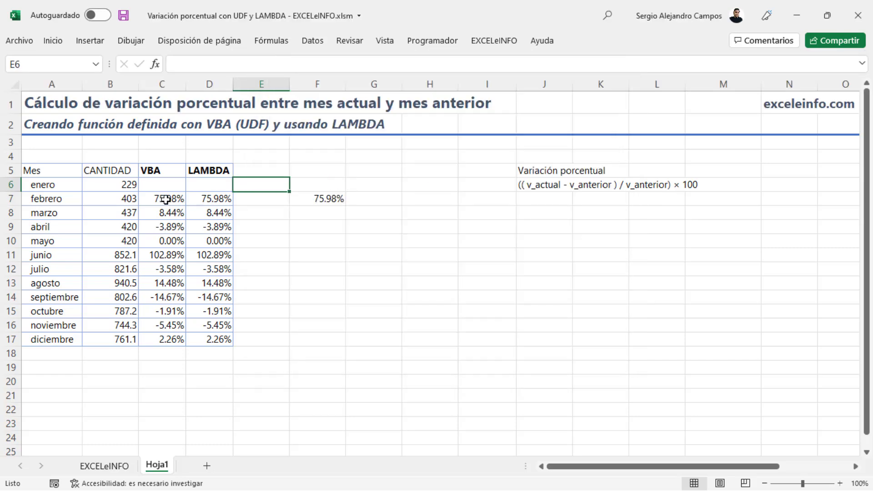
click(166, 199)
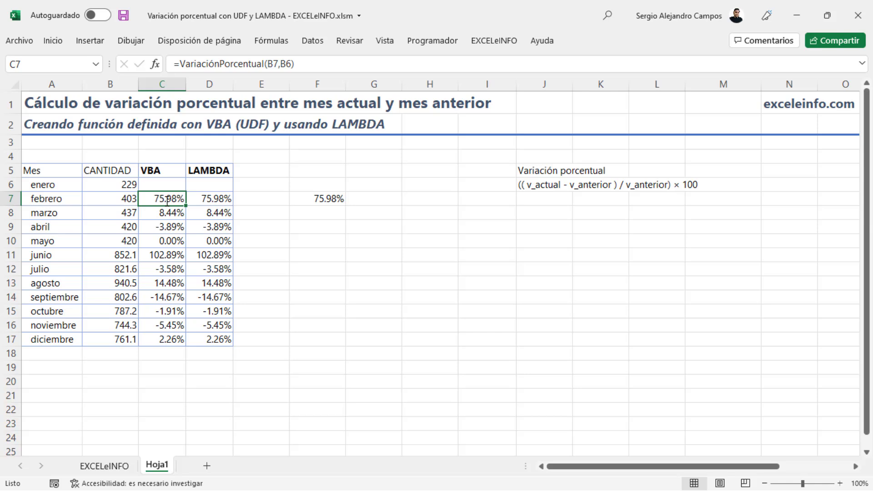
double_click(167, 200)
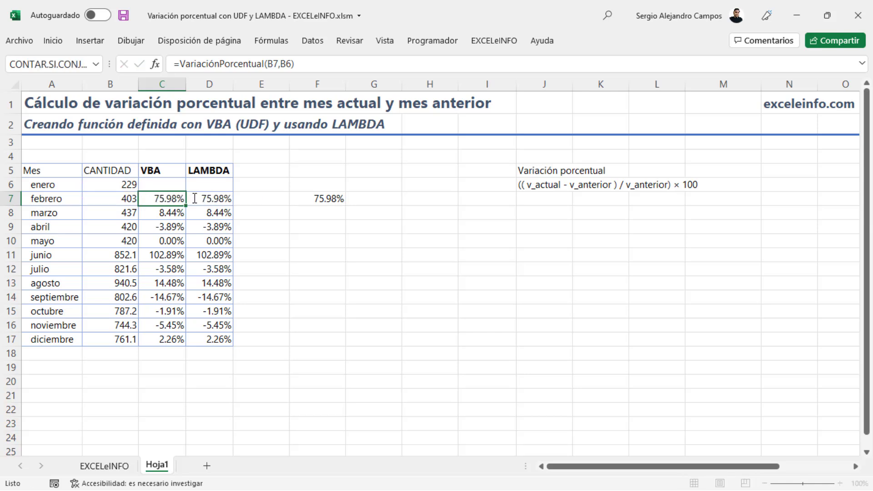
key(Escape)
key(Right)
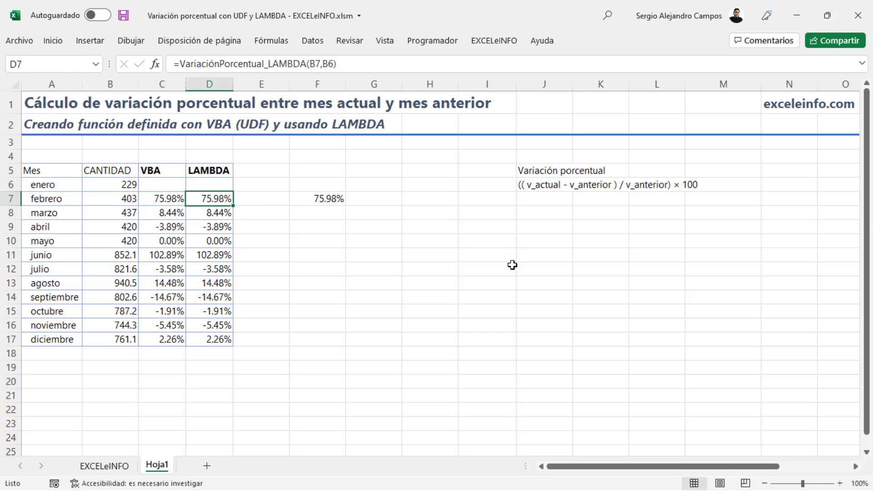